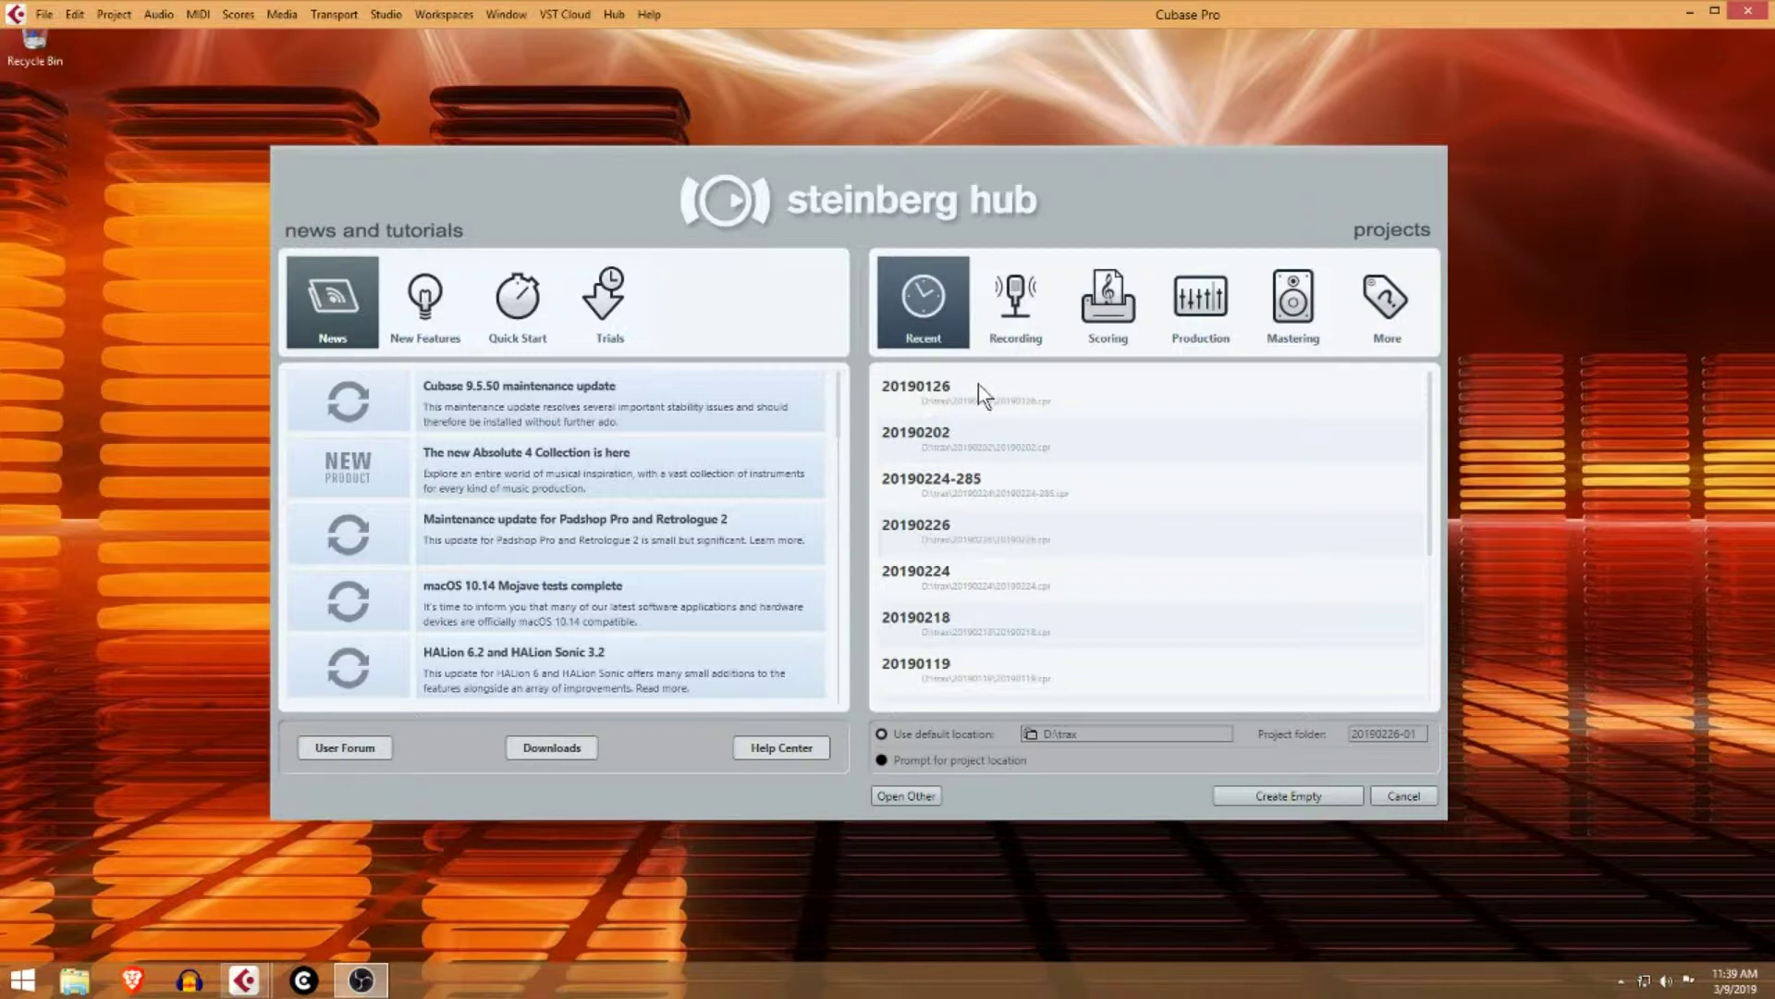
Show the hub's Recording templates and scroll down to Stereo Acoustic Guitar
{"action": "left_click", "coordinate": [1019, 316]}
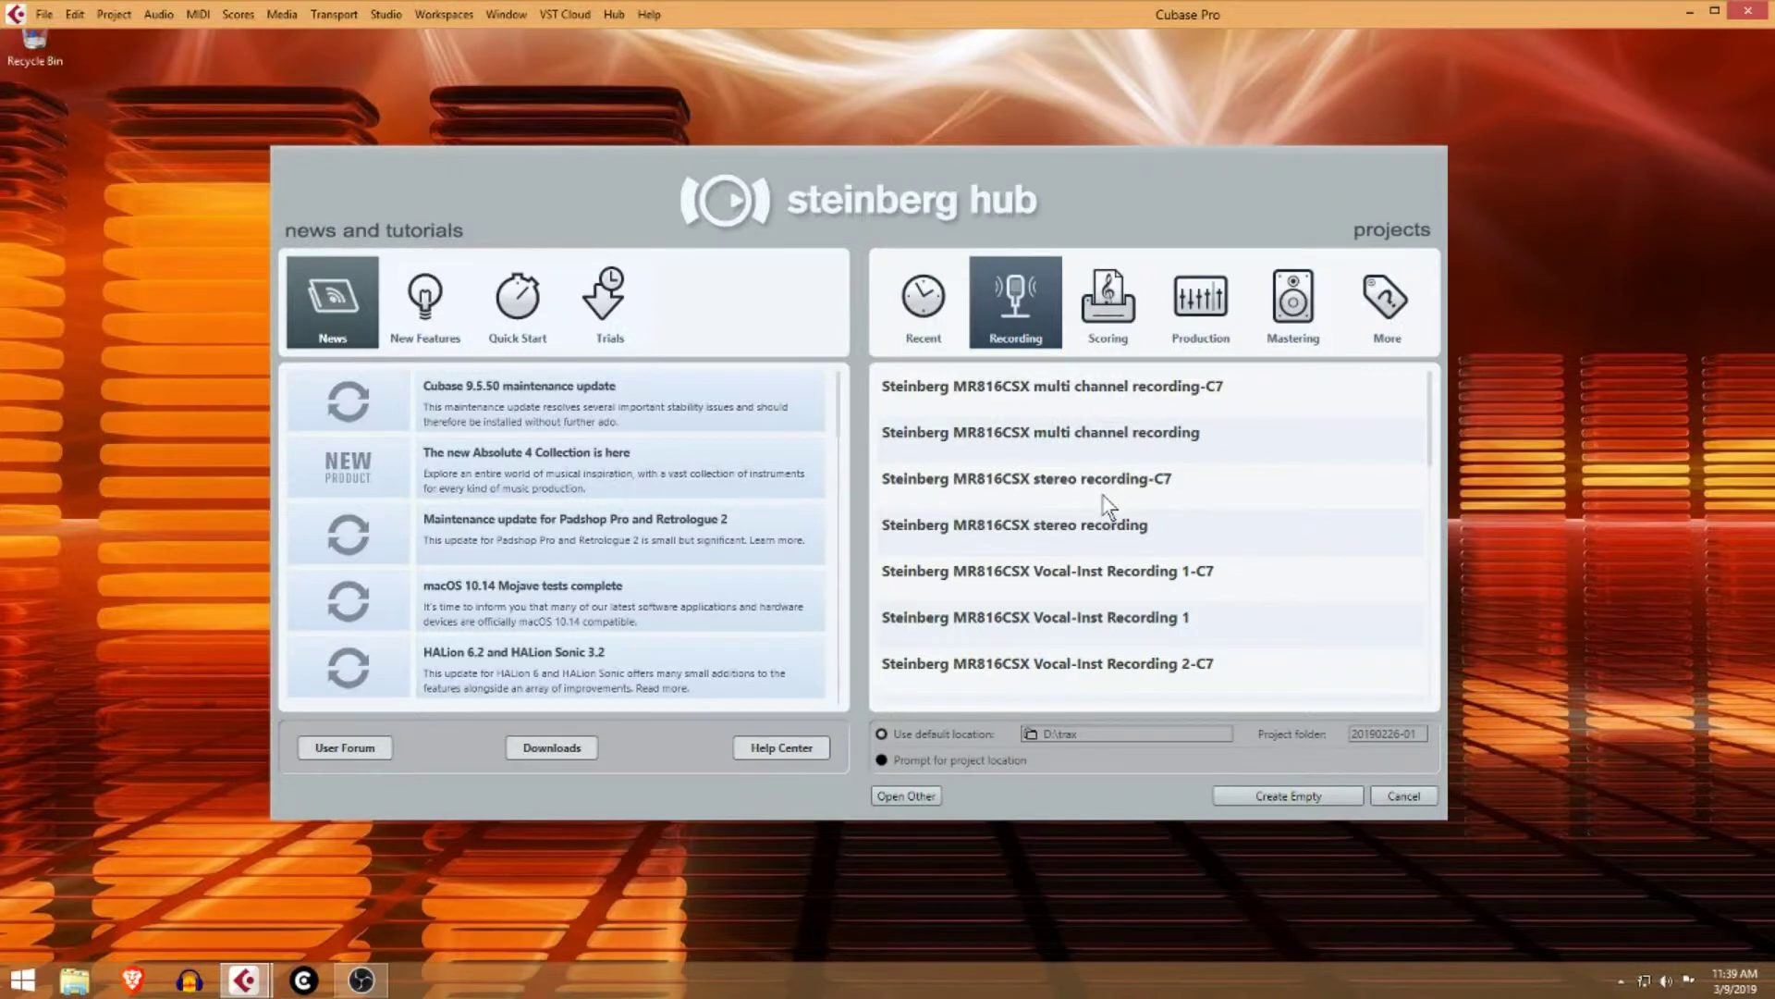
{"action": "scroll", "coordinate": [1110, 518], "scroll_direction": "down", "scroll_amount": 3}
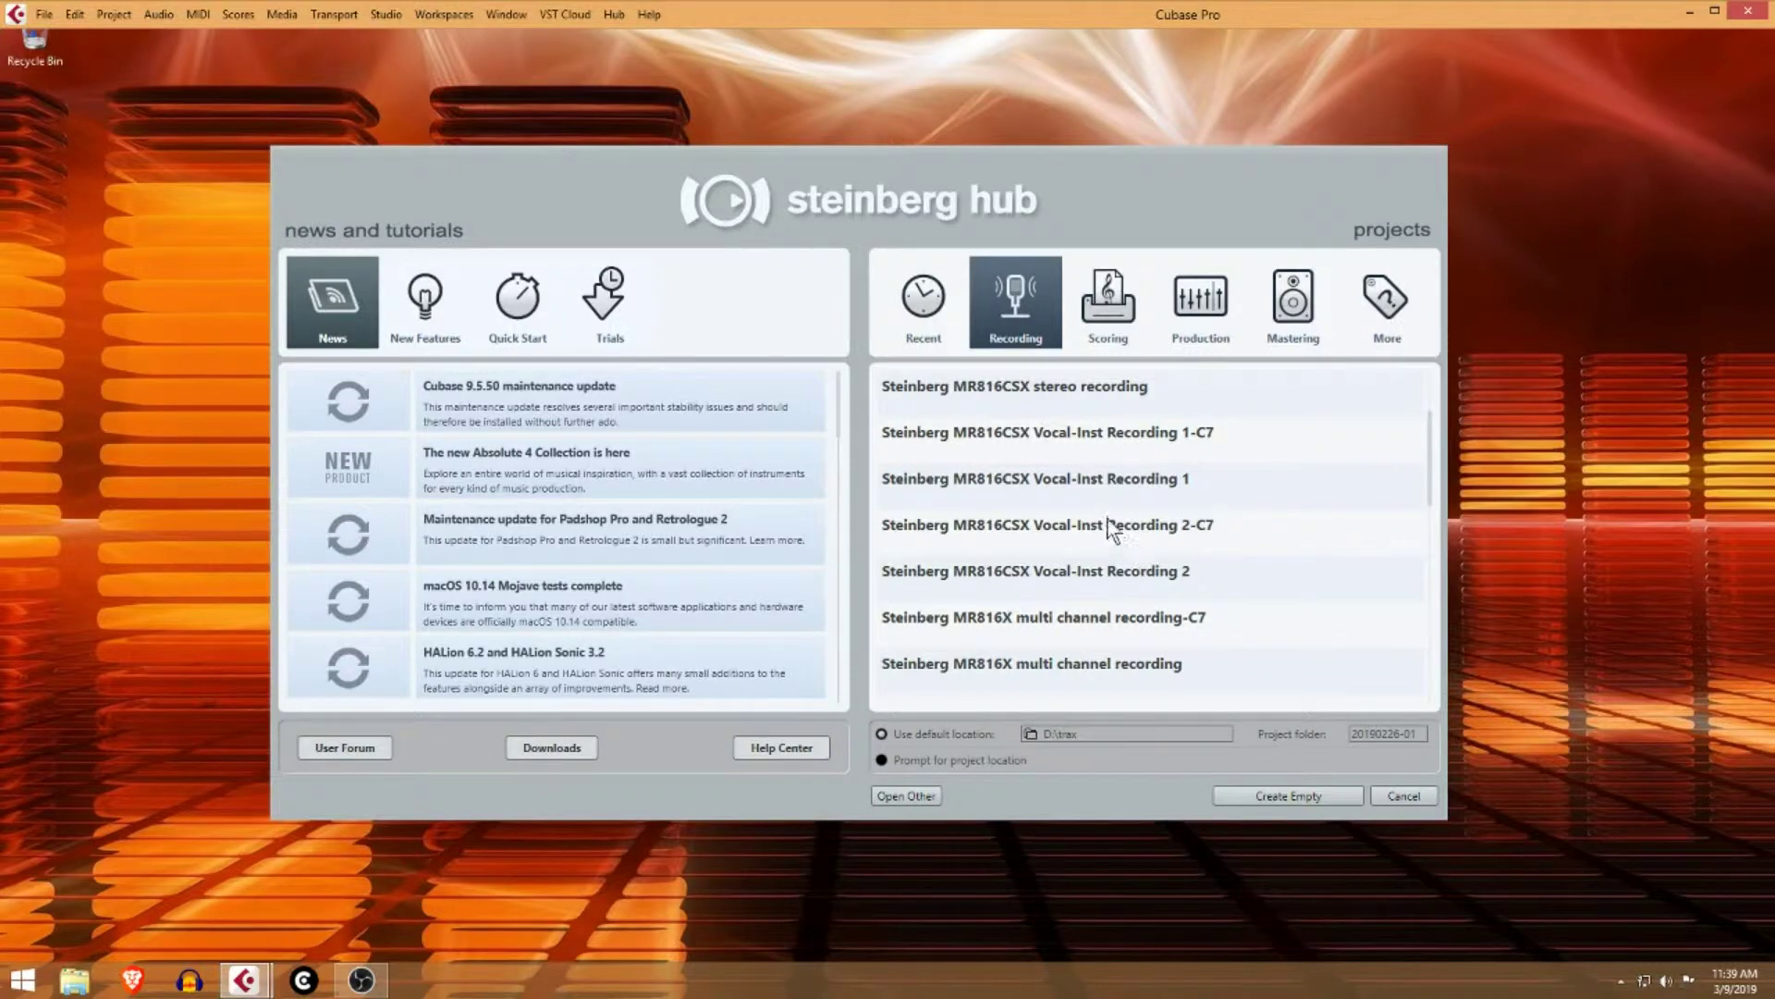
{"action": "scroll", "coordinate": [1119, 527], "scroll_direction": "down", "scroll_amount": 6}
{"action": "scroll", "coordinate": [1105, 512], "scroll_direction": "down", "scroll_amount": 4}
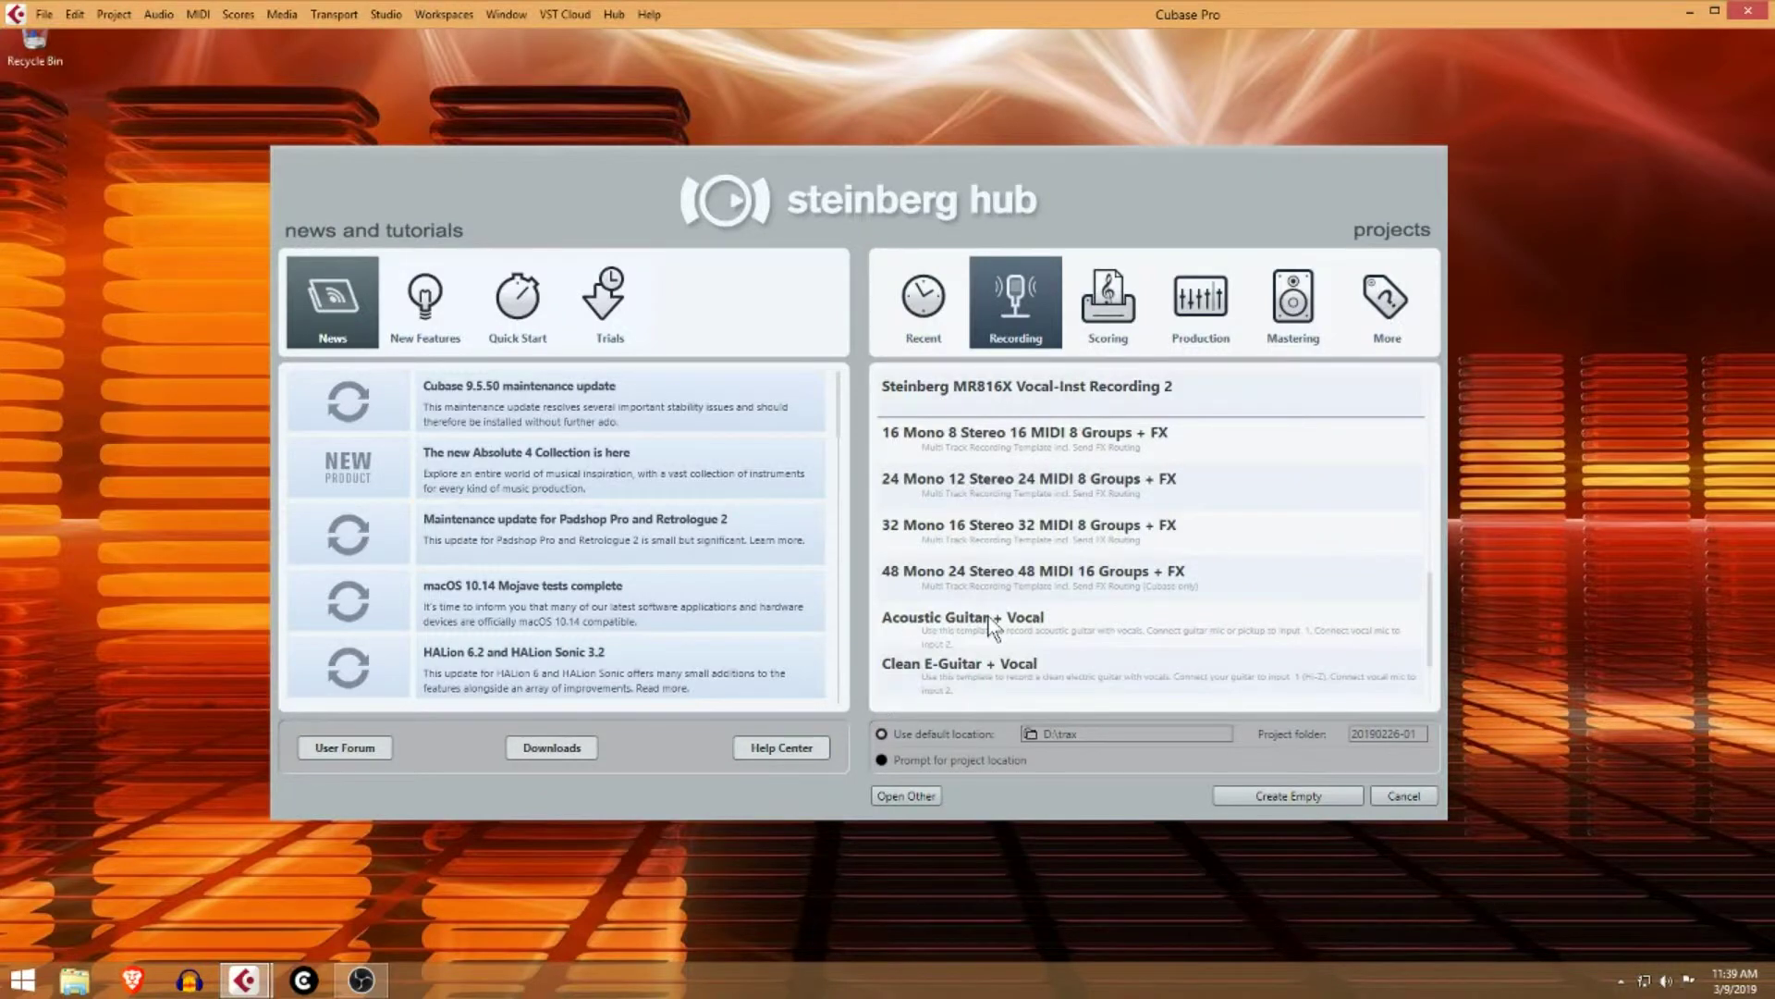
{"action": "scroll", "coordinate": [994, 622], "scroll_direction": "down", "scroll_amount": 2}
{"action": "scroll", "coordinate": [984, 583], "scroll_direction": "down", "scroll_amount": 1}
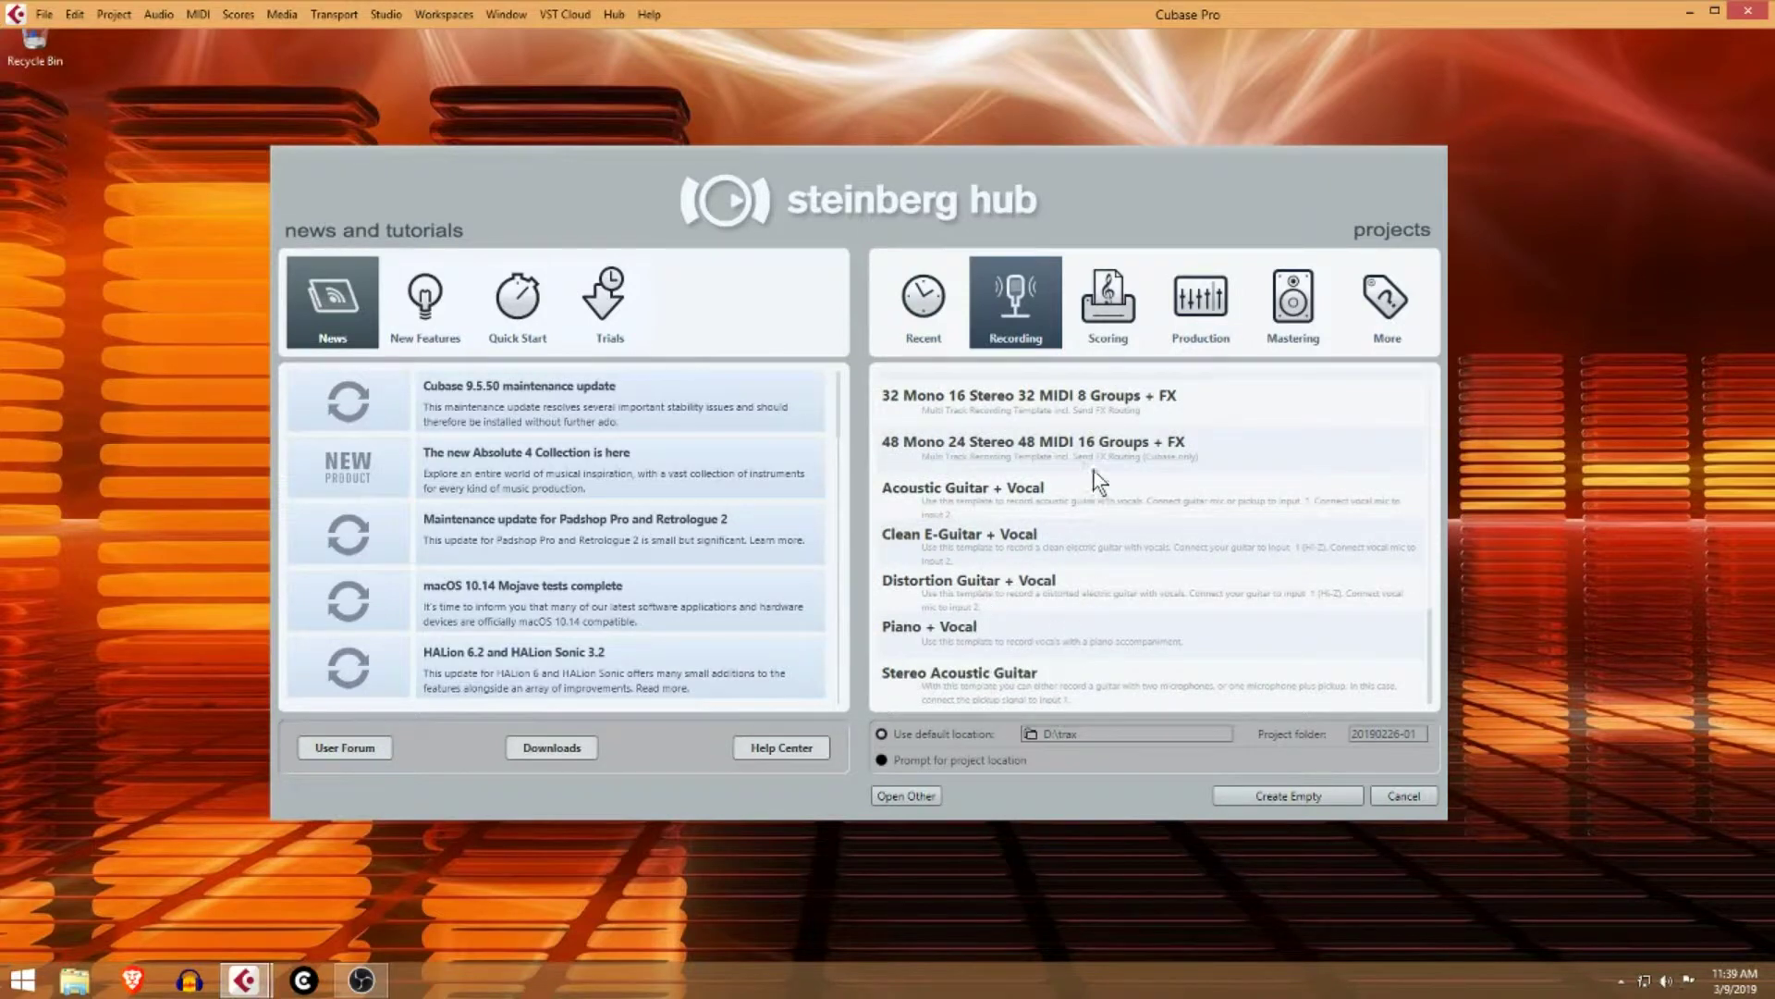
Browse the Scoring and Production template lists in the hub
{"action": "left_click", "coordinate": [1114, 324]}
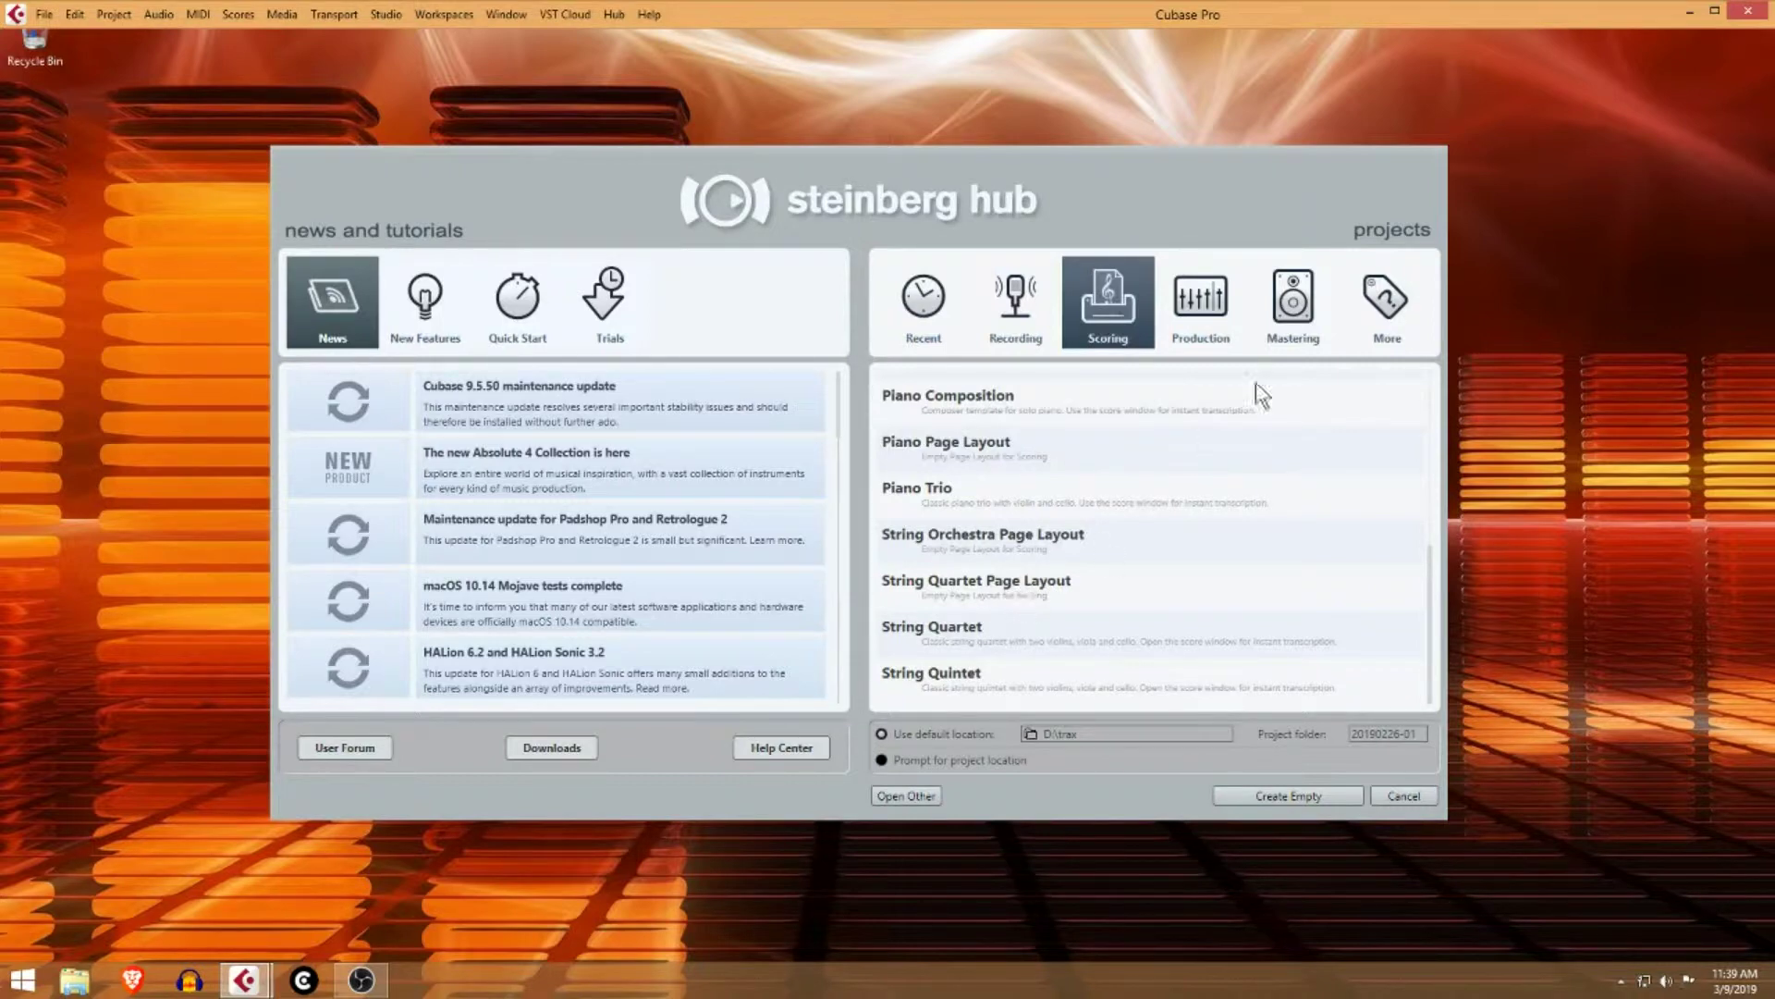
{"action": "scroll", "coordinate": [1095, 505], "scroll_direction": "up", "scroll_amount": 5}
{"action": "scroll", "coordinate": [1098, 509], "scroll_direction": "up", "scroll_amount": 1}
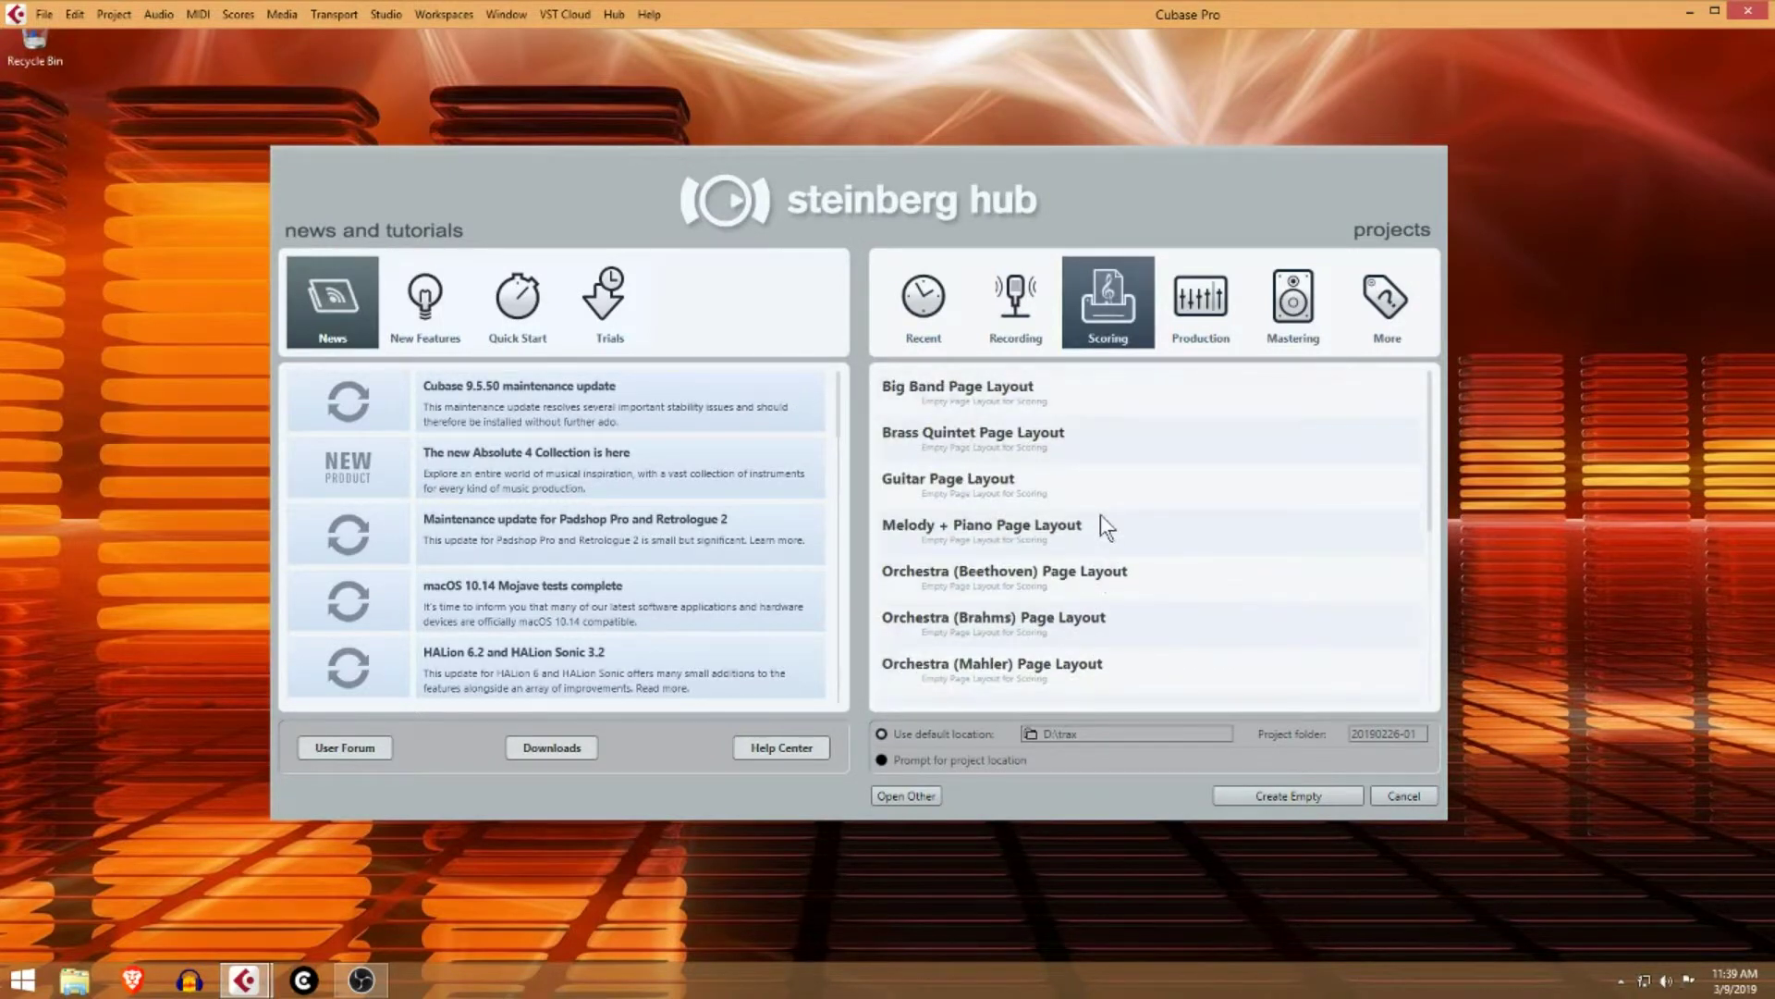
{"action": "left_click", "coordinate": [1209, 298]}
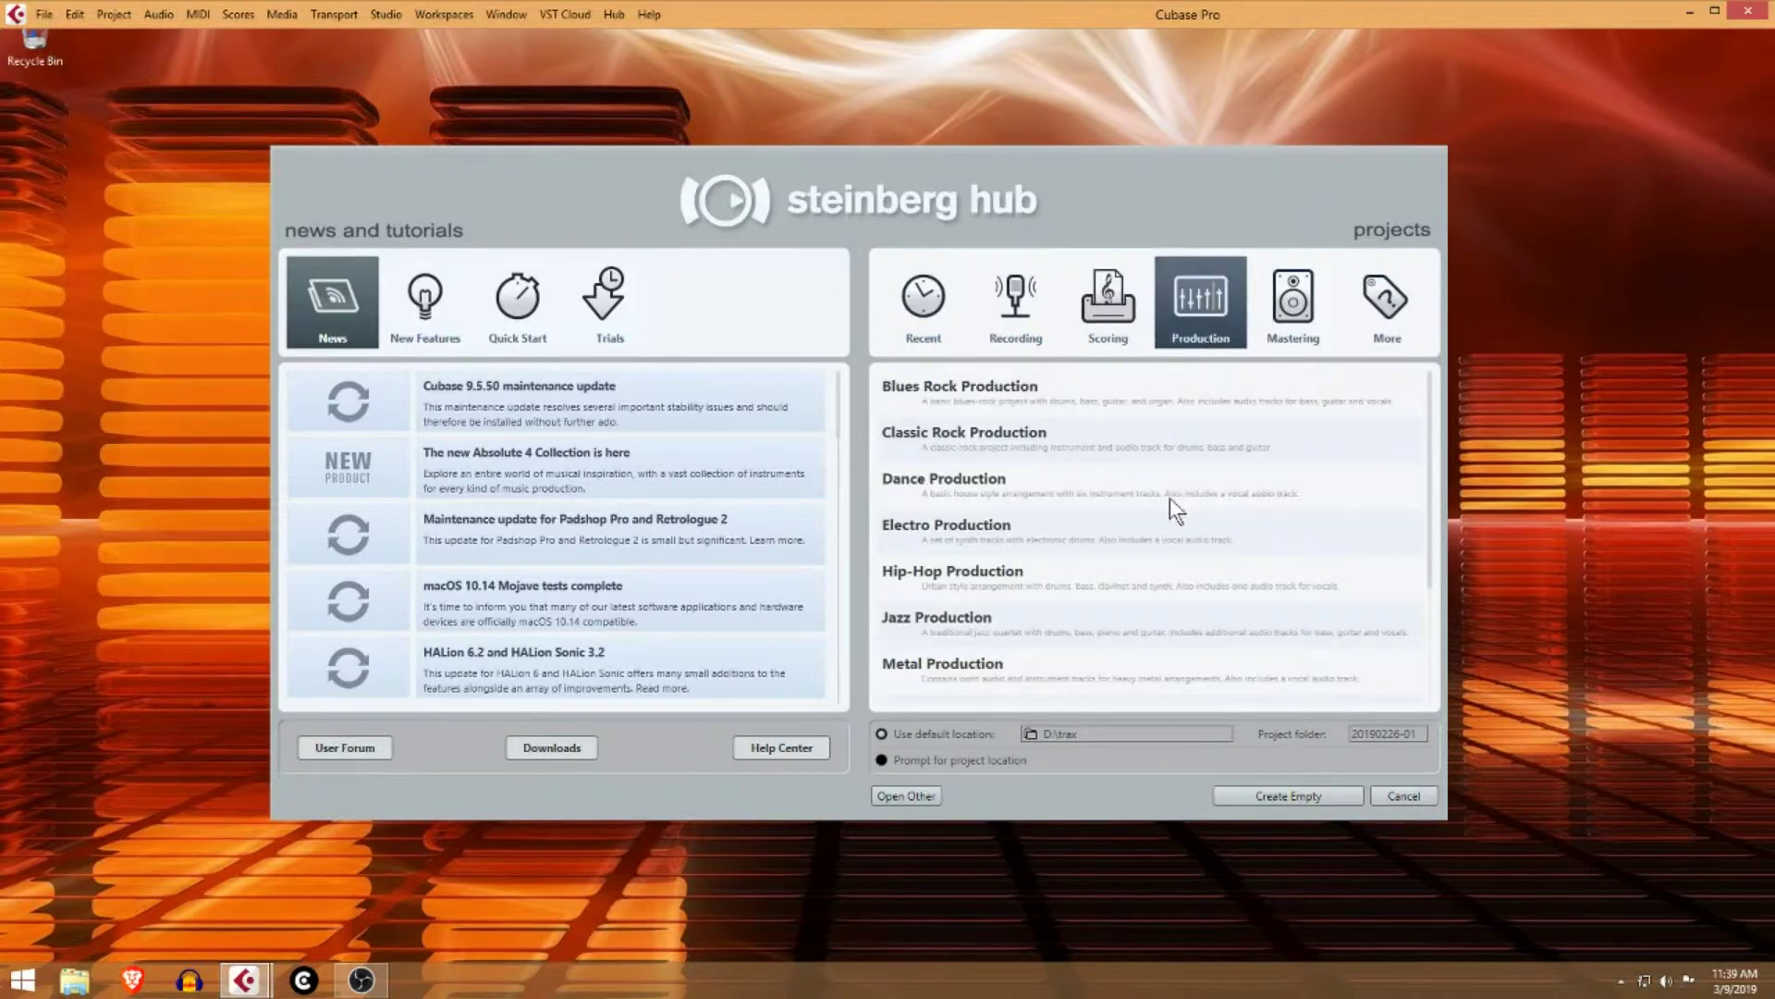
{"action": "scroll", "coordinate": [1162, 496], "scroll_direction": "down", "scroll_amount": 3}
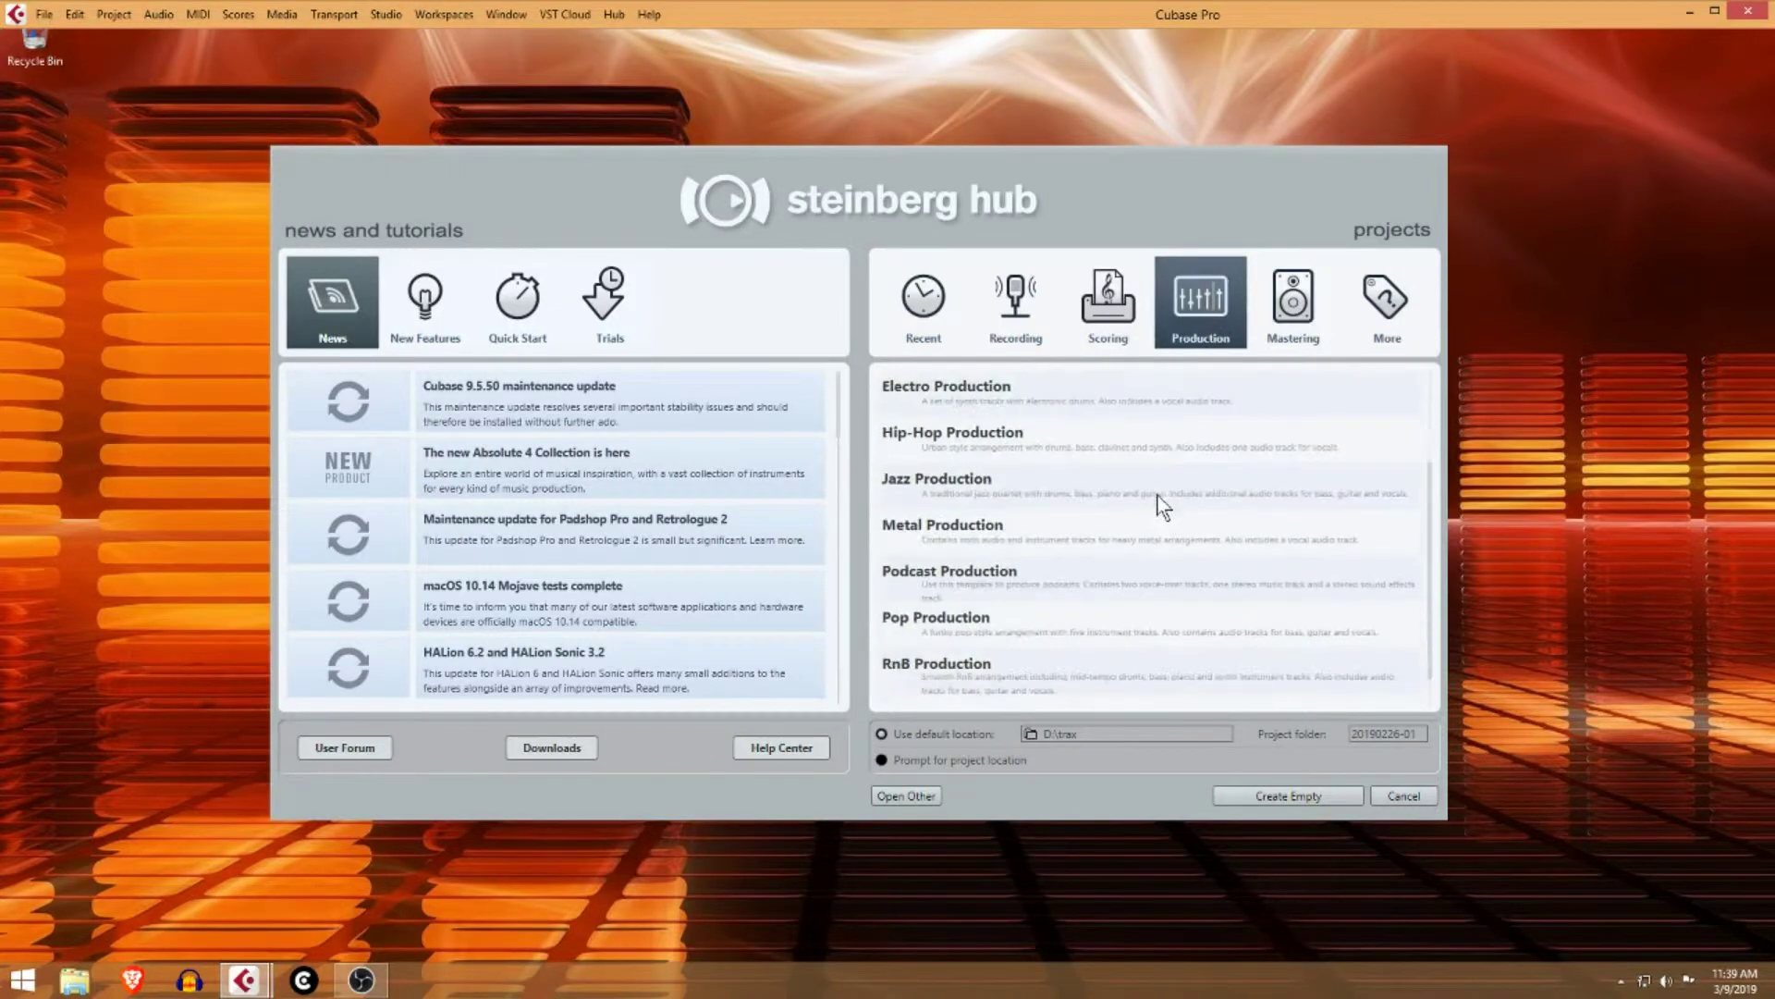
{"action": "scroll", "coordinate": [1156, 495], "scroll_direction": "down", "scroll_amount": 1}
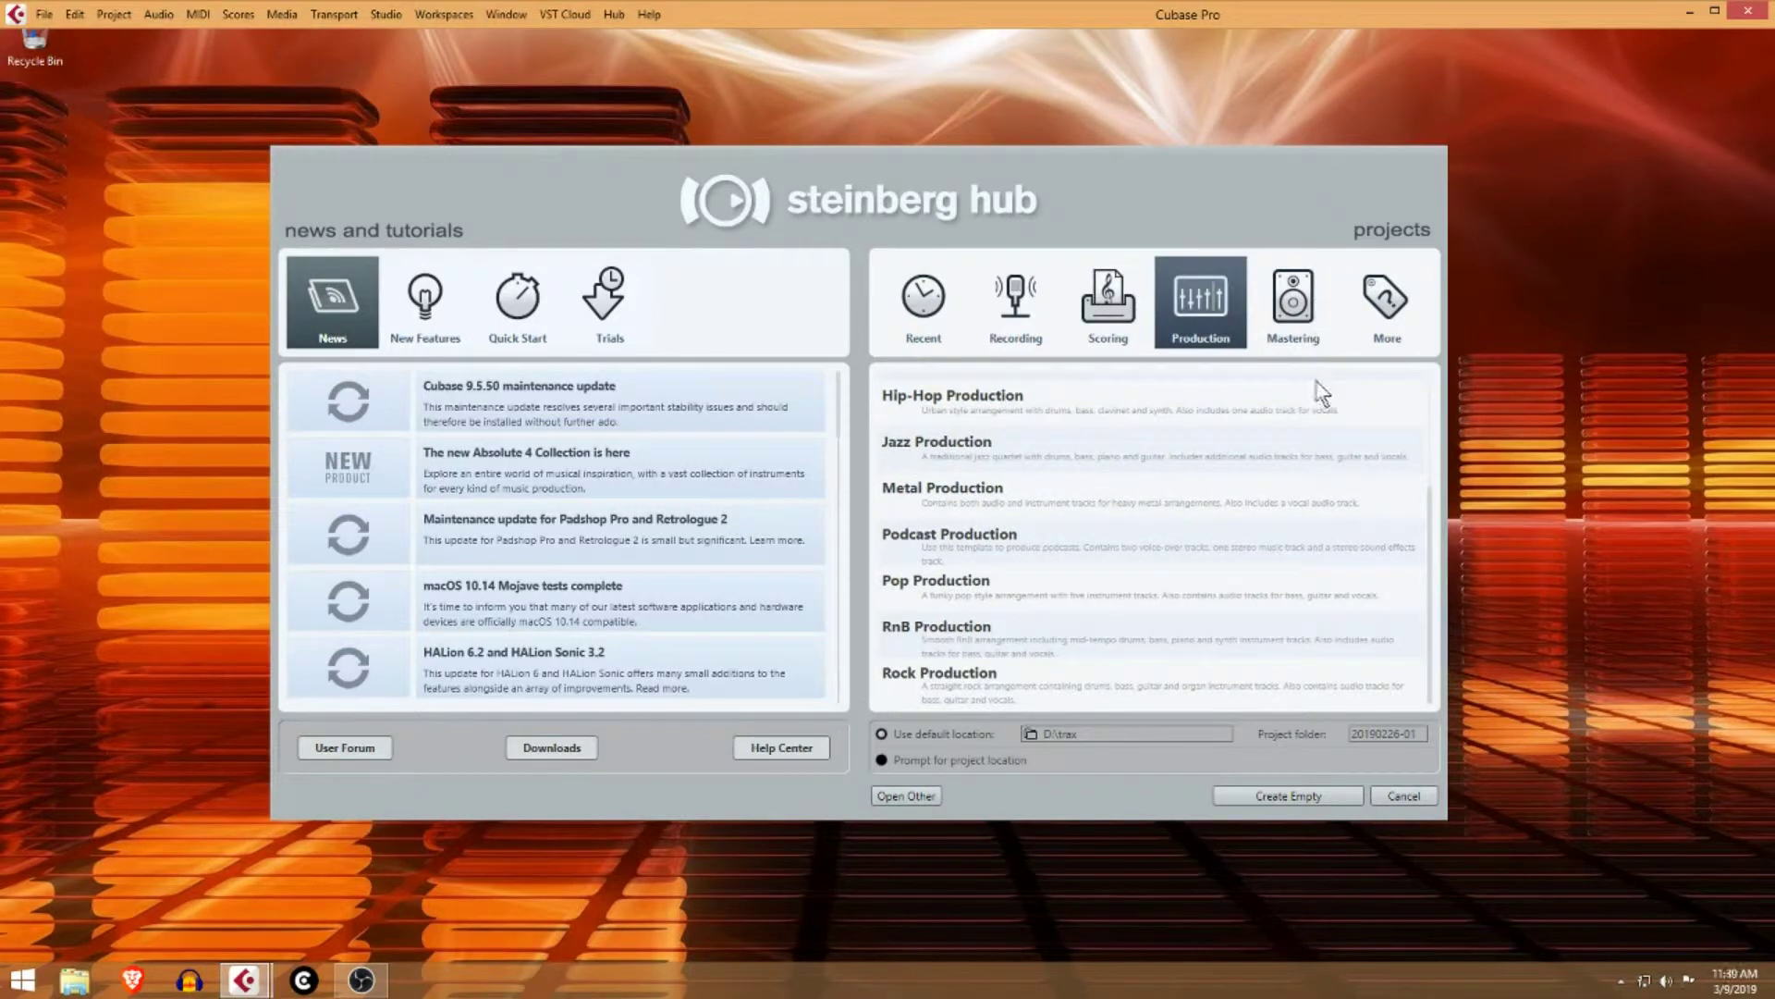
Check Mastering and Recent, ending on More with Empty and Progressive Trance
{"action": "left_click", "coordinate": [1303, 319]}
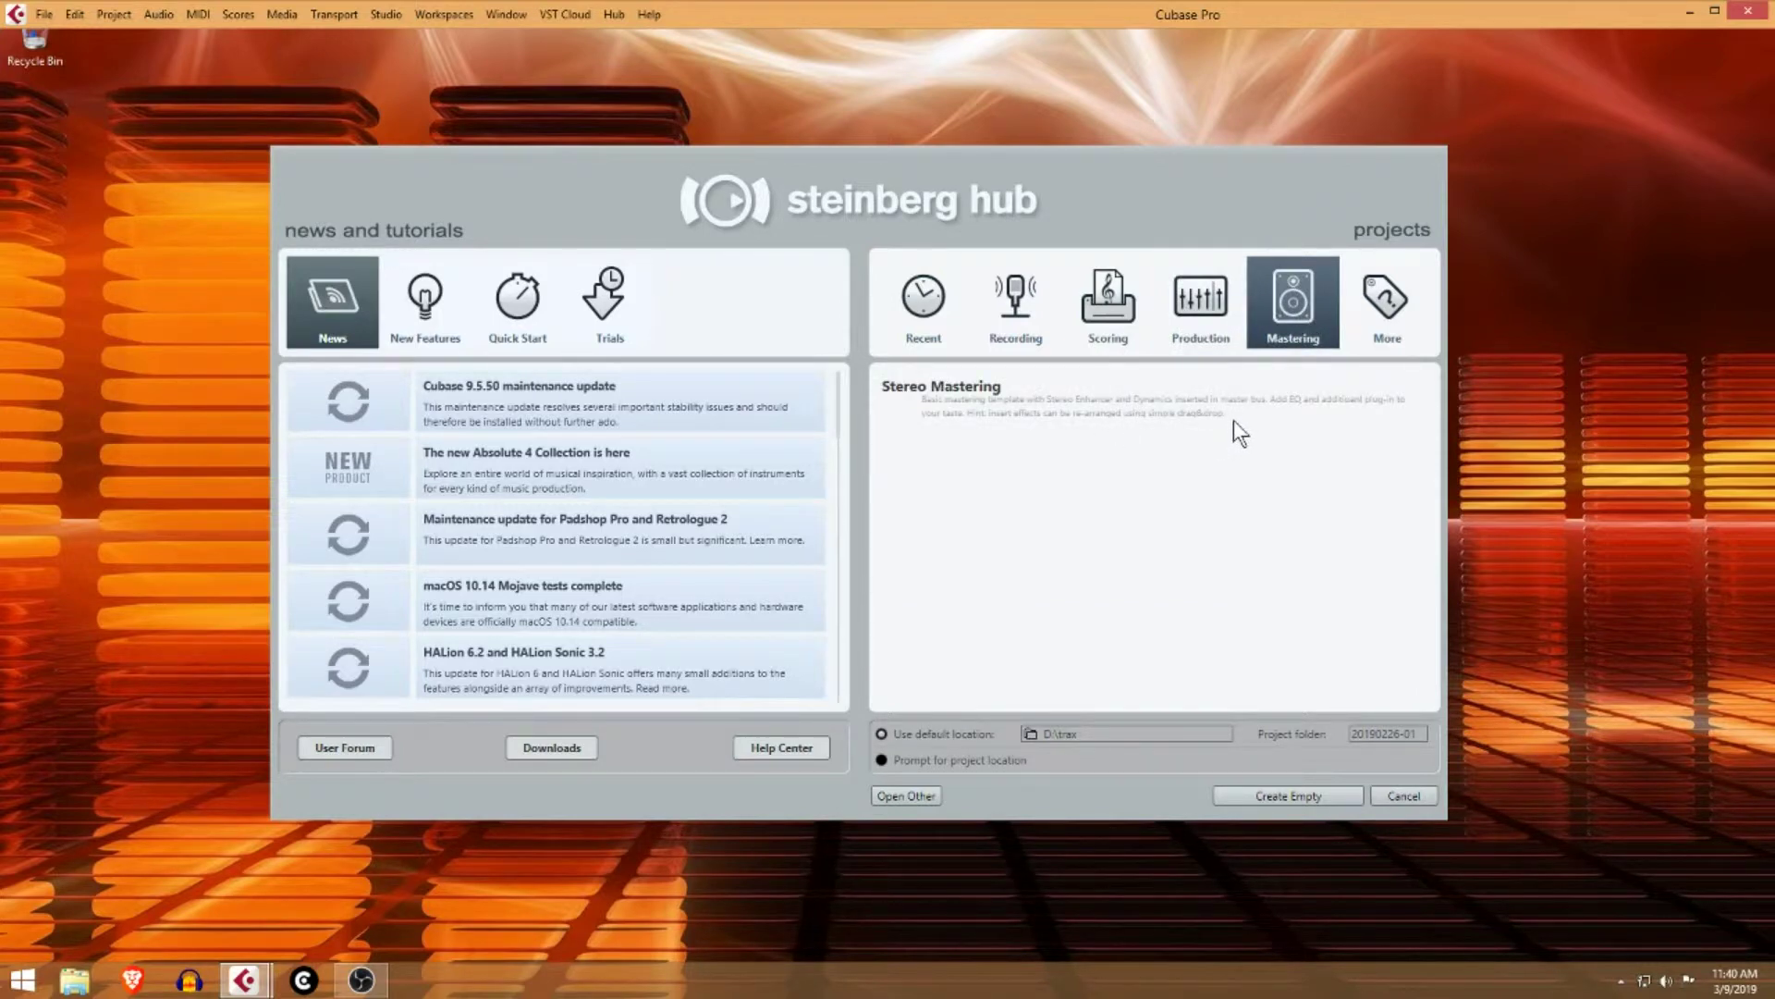
{"action": "left_click", "coordinate": [1378, 323]}
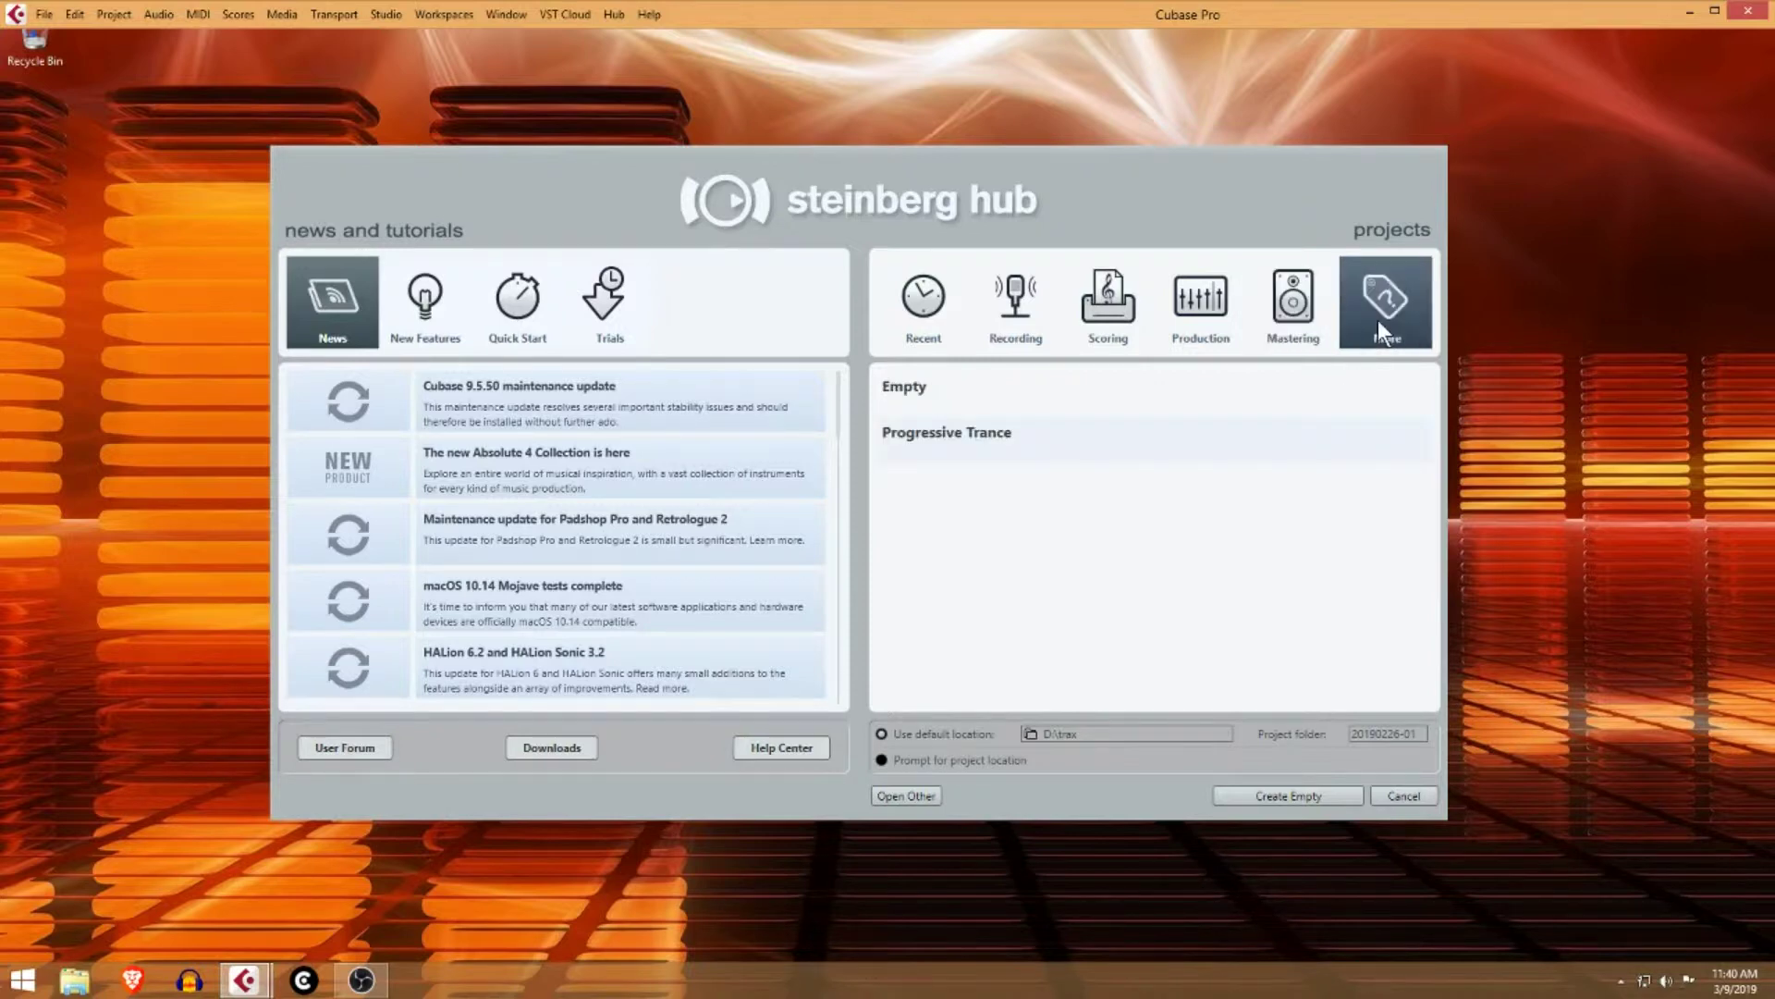
{"action": "left_click", "coordinate": [920, 305]}
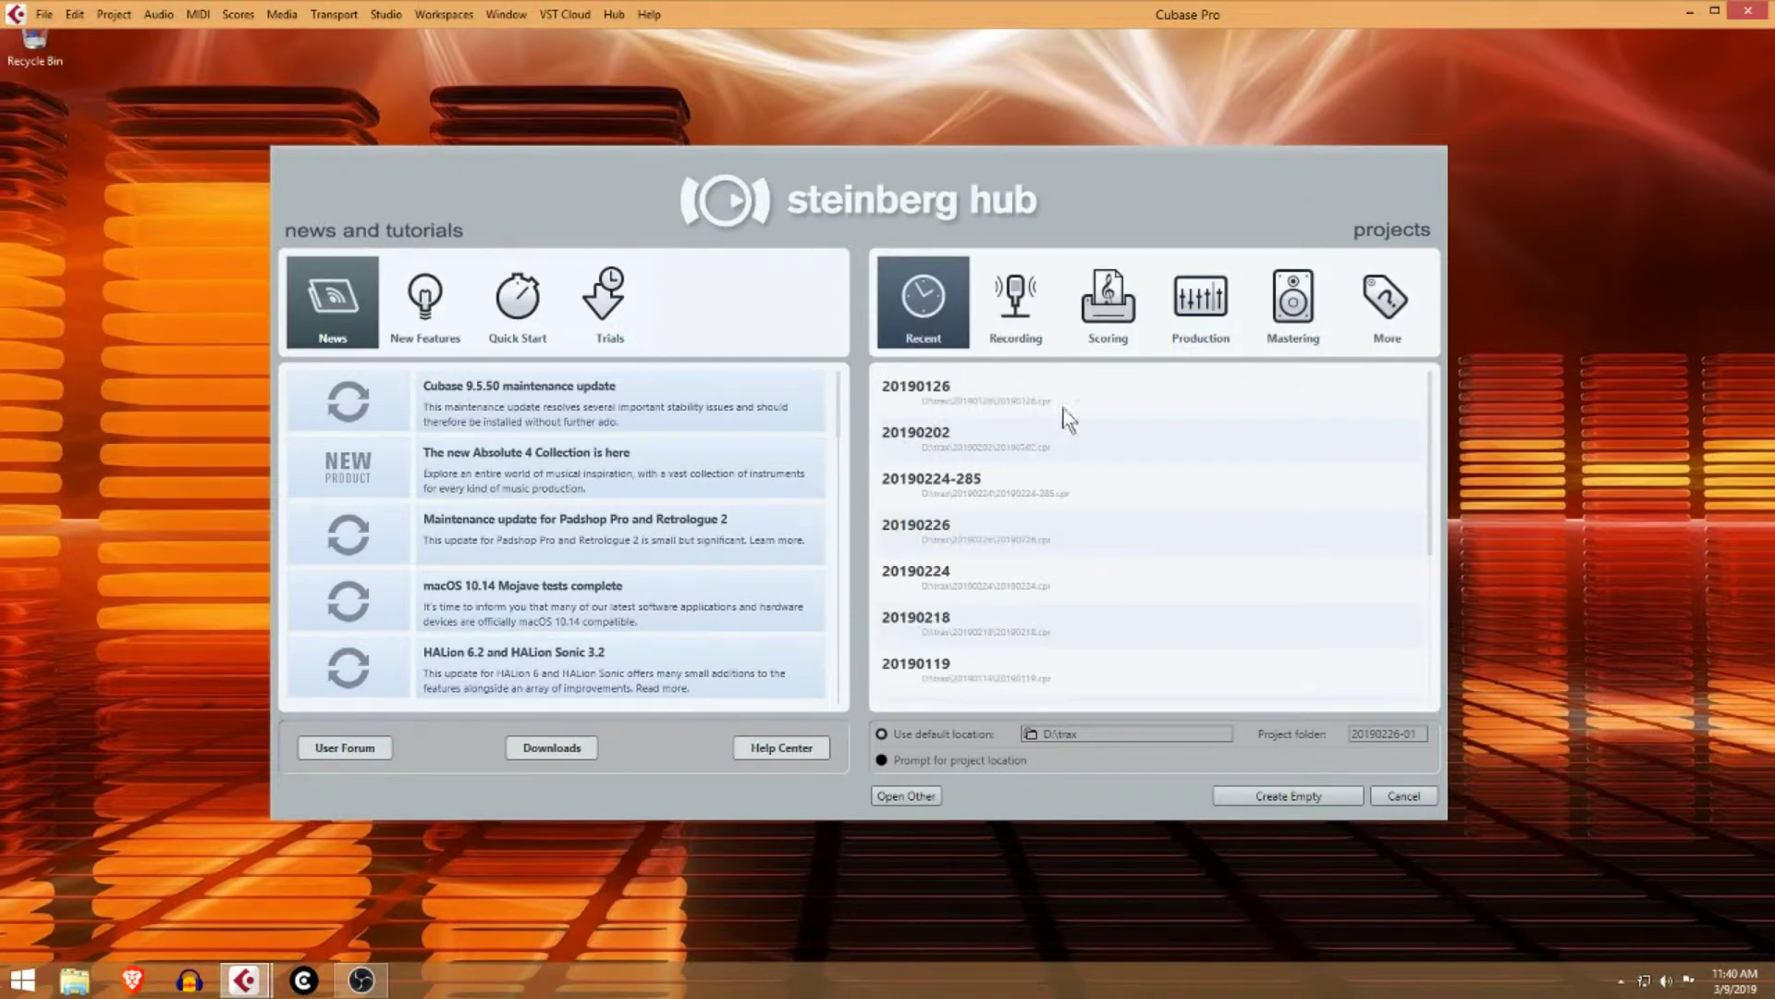
{"action": "left_click", "coordinate": [1392, 298]}
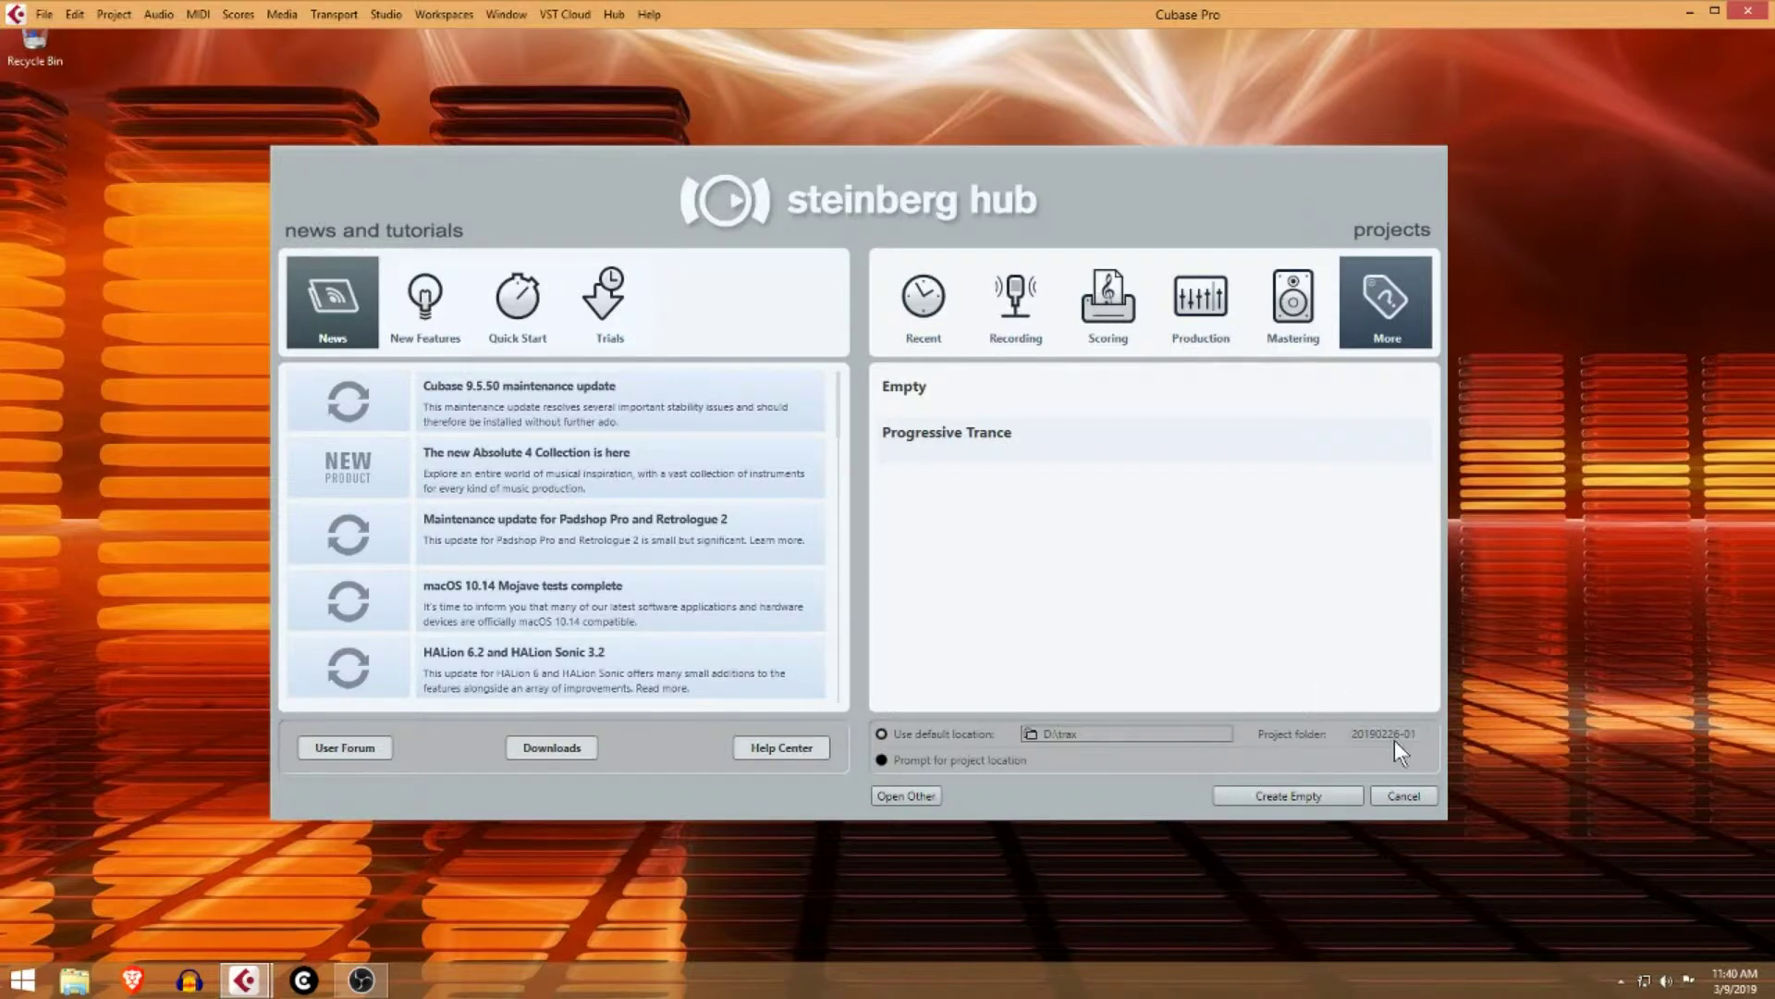
Keep D:\trax as the default location and clear the project folder name
{"action": "left_click", "coordinate": [1029, 737]}
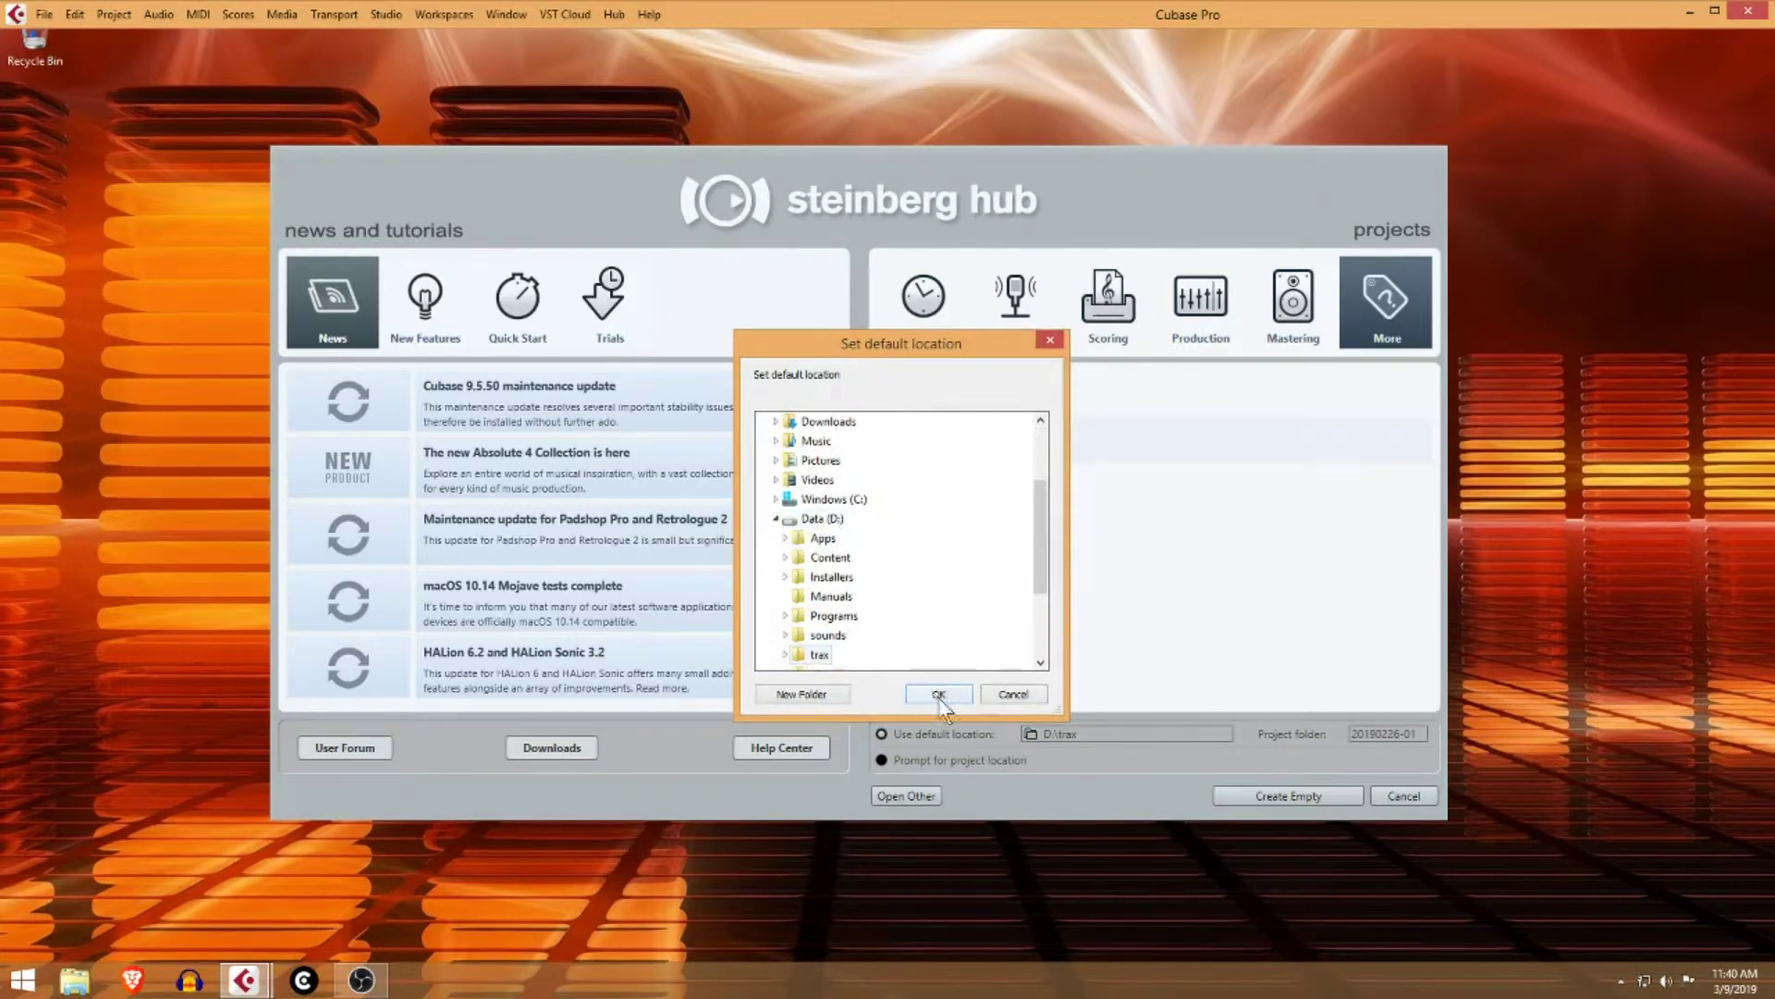
{"action": "left_click", "coordinate": [1024, 696]}
{"action": "left_click", "coordinate": [1405, 738]}
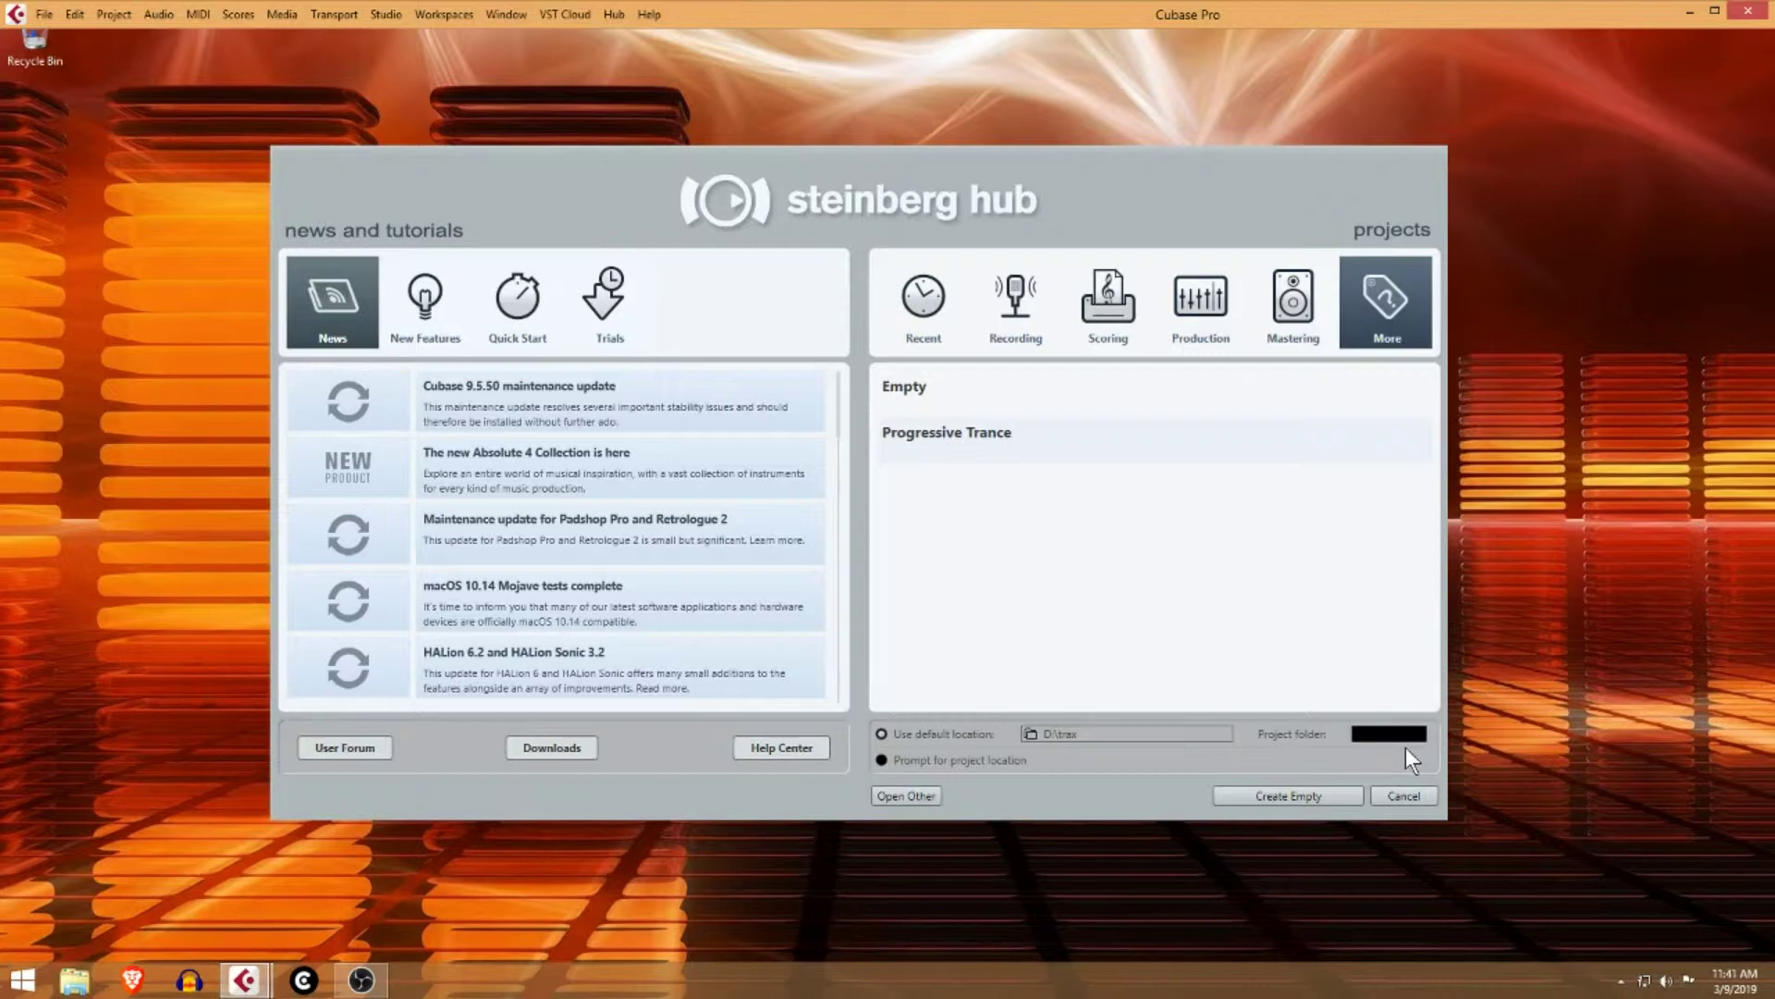
Name the project folder CubaseDemo and select the Empty template
{"action": "type", "text": "CubaseDemo"}
{"action": "key", "text": "Return"}
{"action": "left_click", "coordinate": [982, 387]}
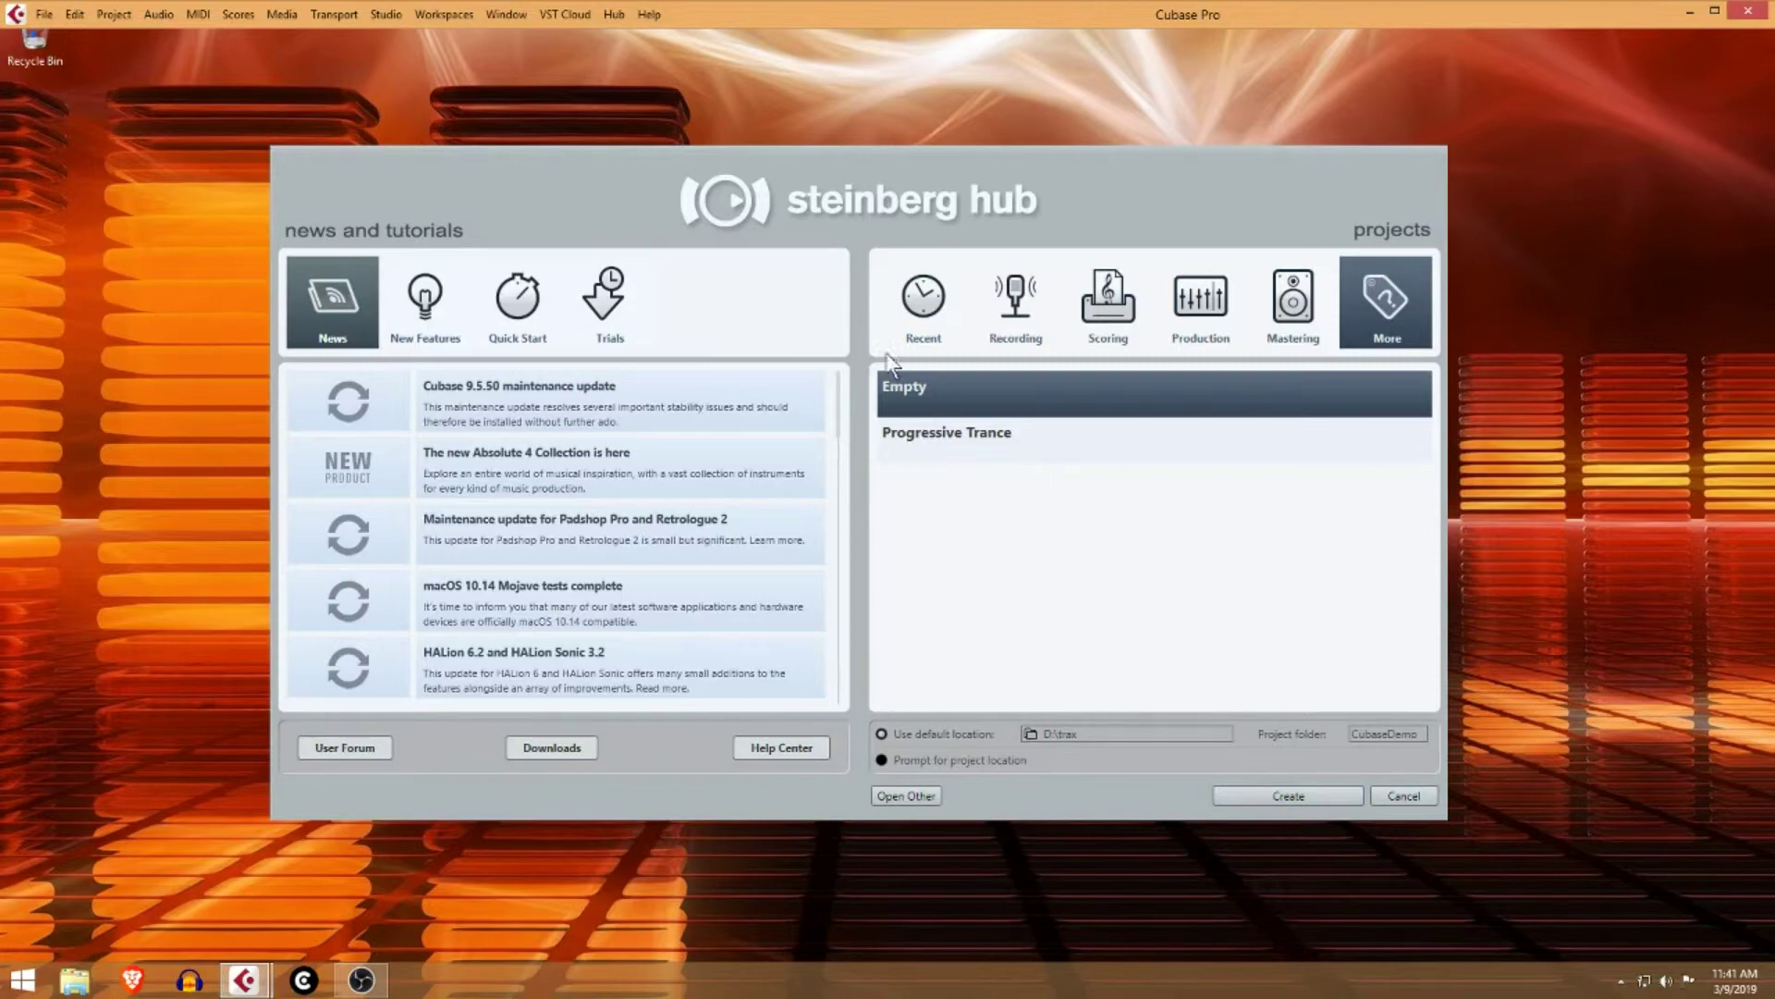
Create the empty project and save it as CubaseDemo via File > Save As
{"action": "left_click", "coordinate": [1289, 796]}
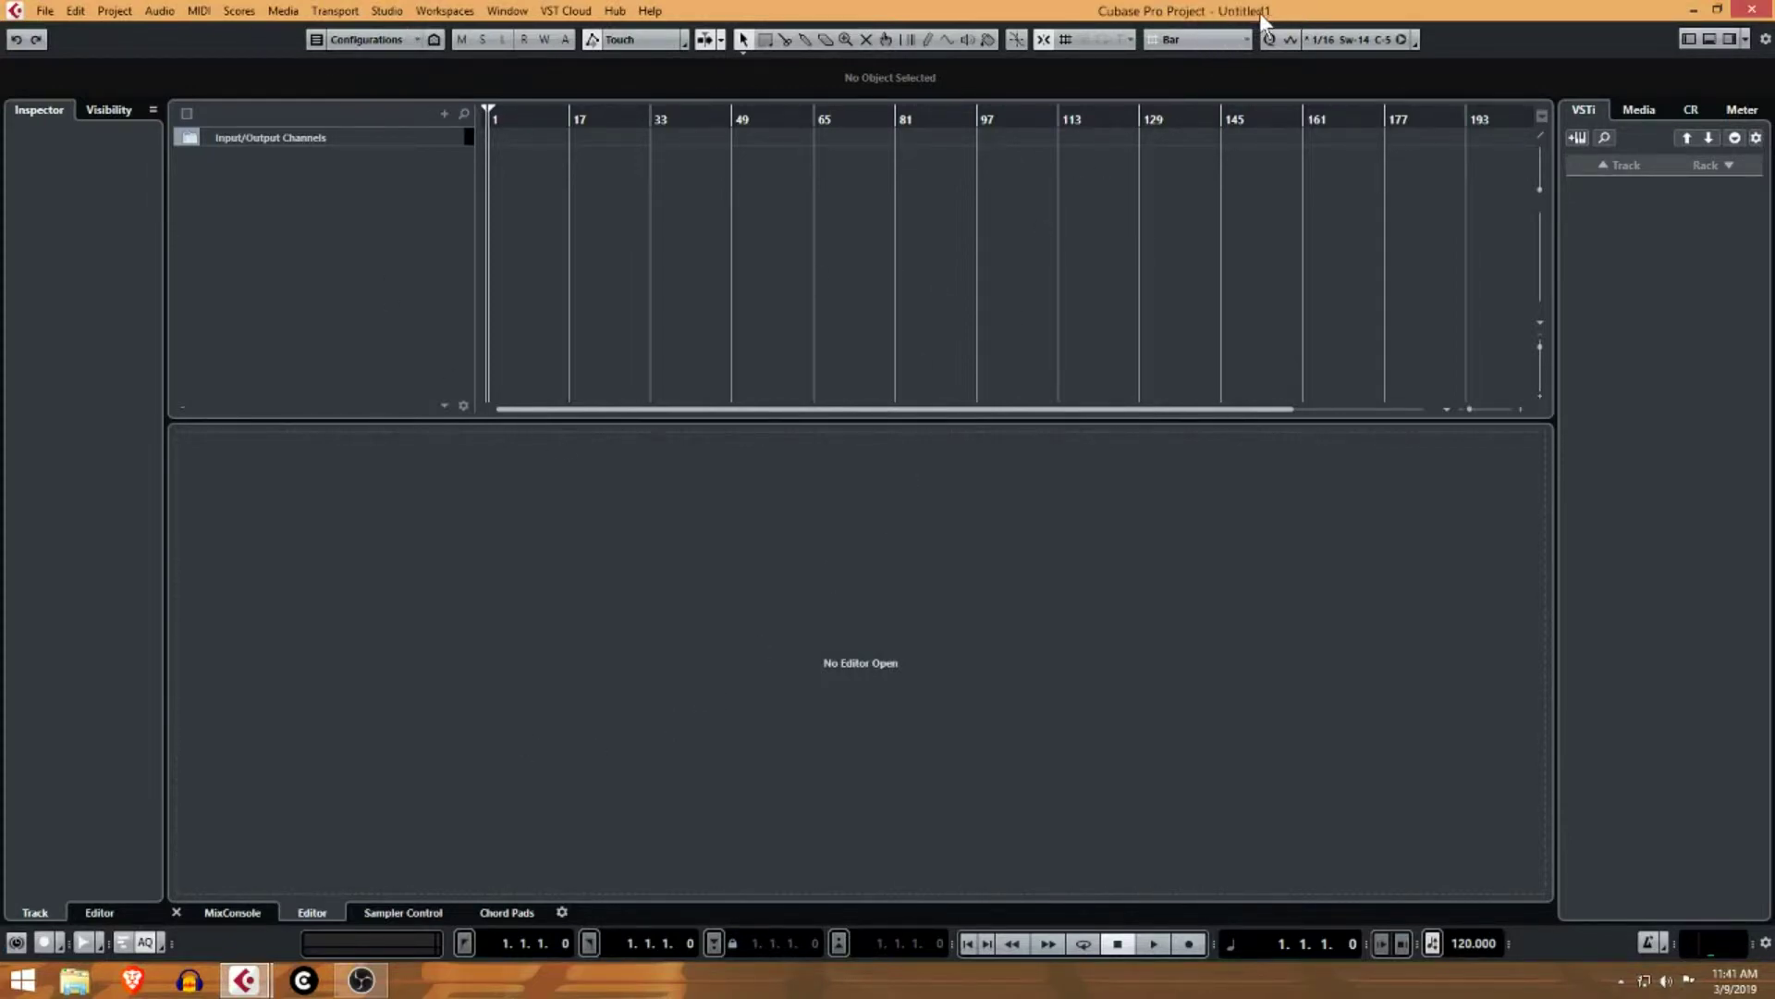
{"action": "left_click", "coordinate": [44, 9]}
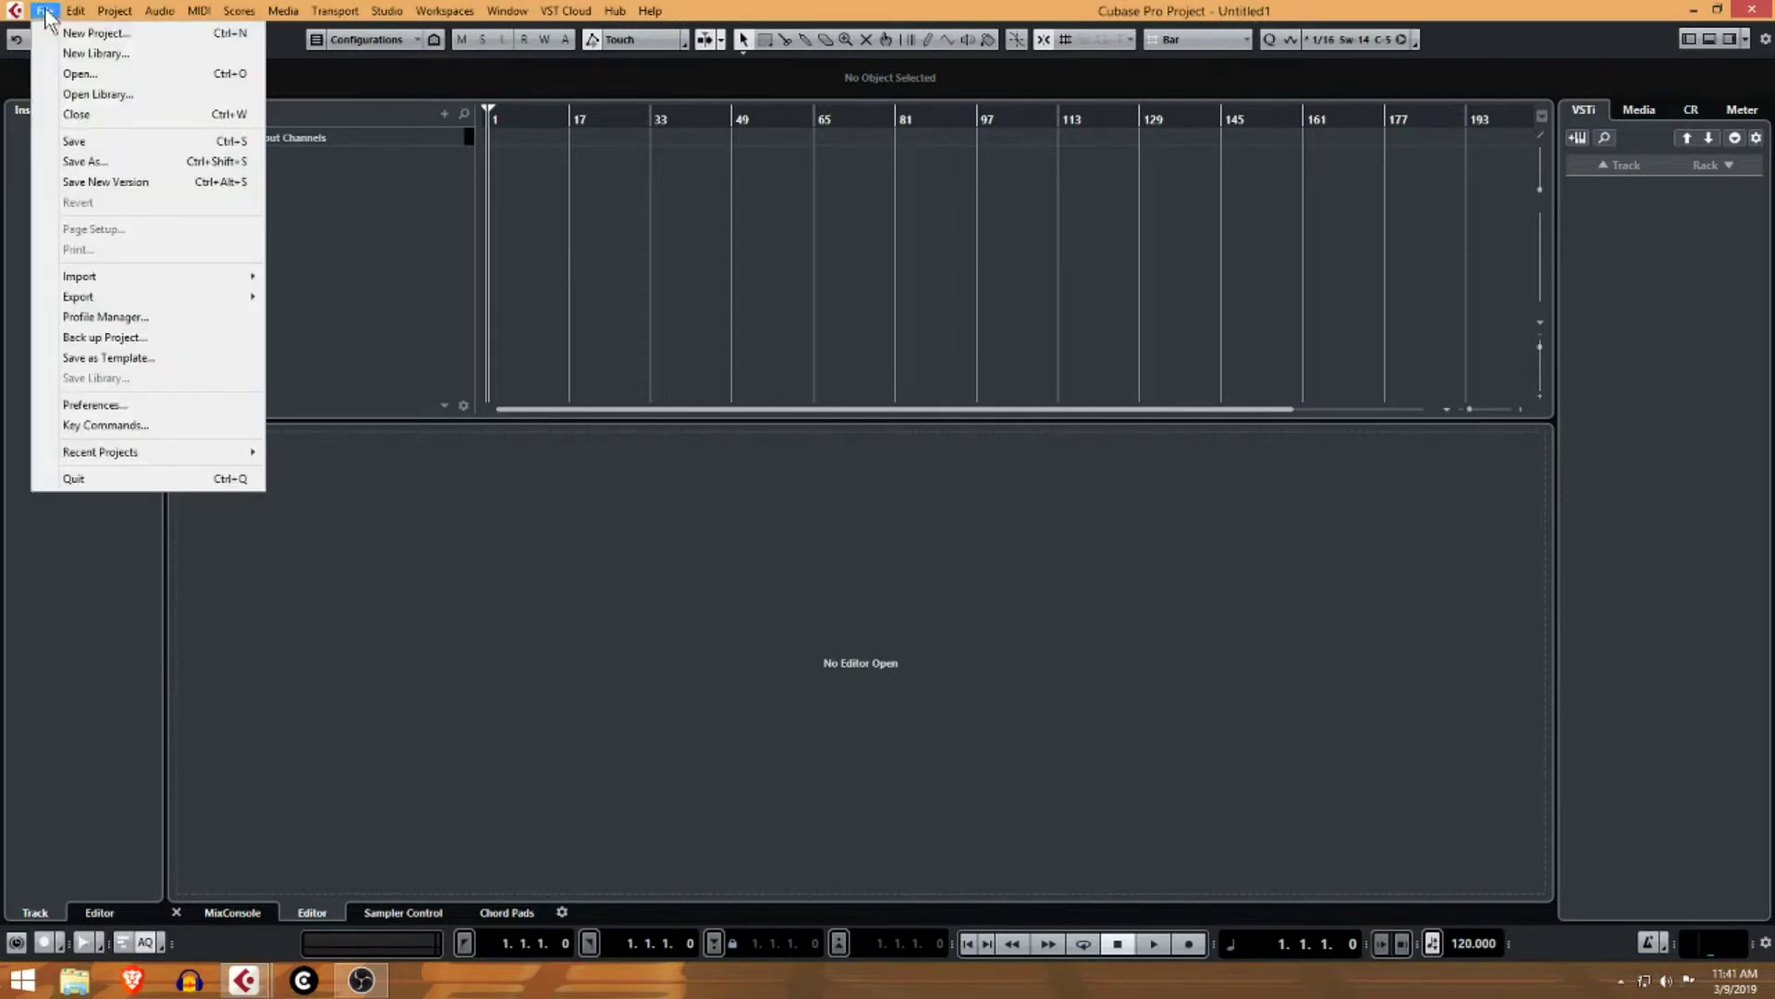
{"action": "left_click", "coordinate": [108, 162]}
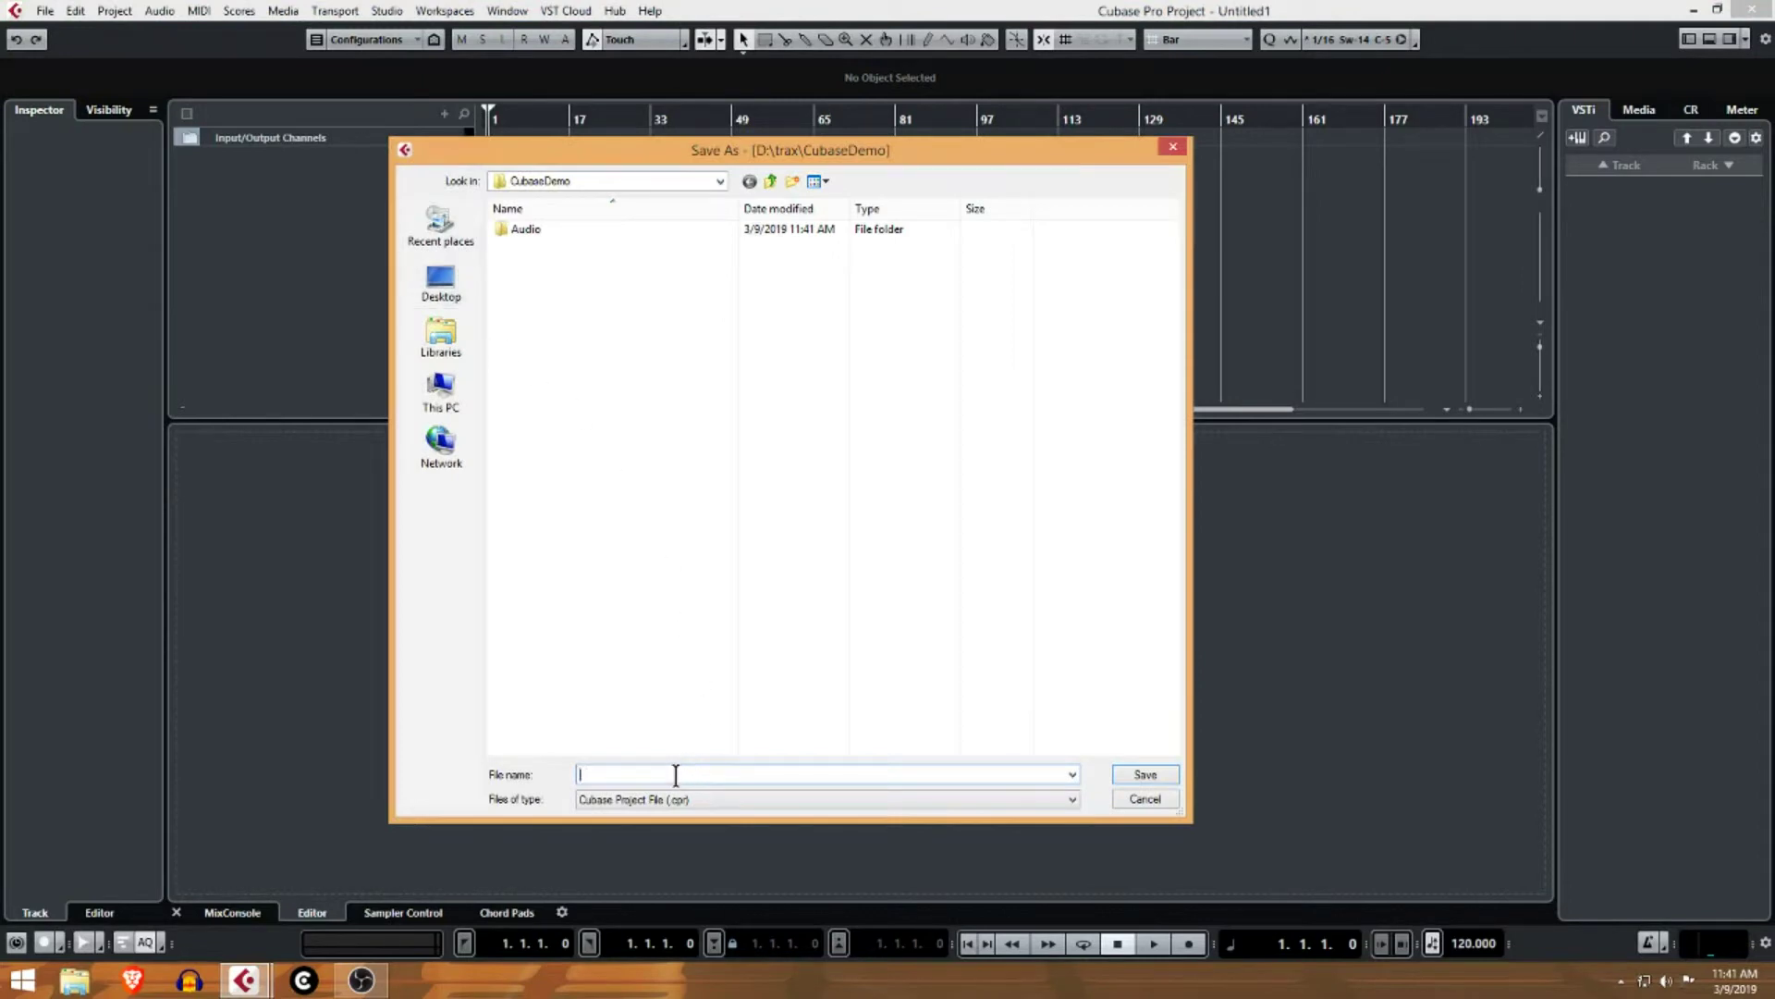
{"action": "type", "text": "CubaseDemo.cpr"}
{"action": "left_click", "coordinate": [1144, 775]}
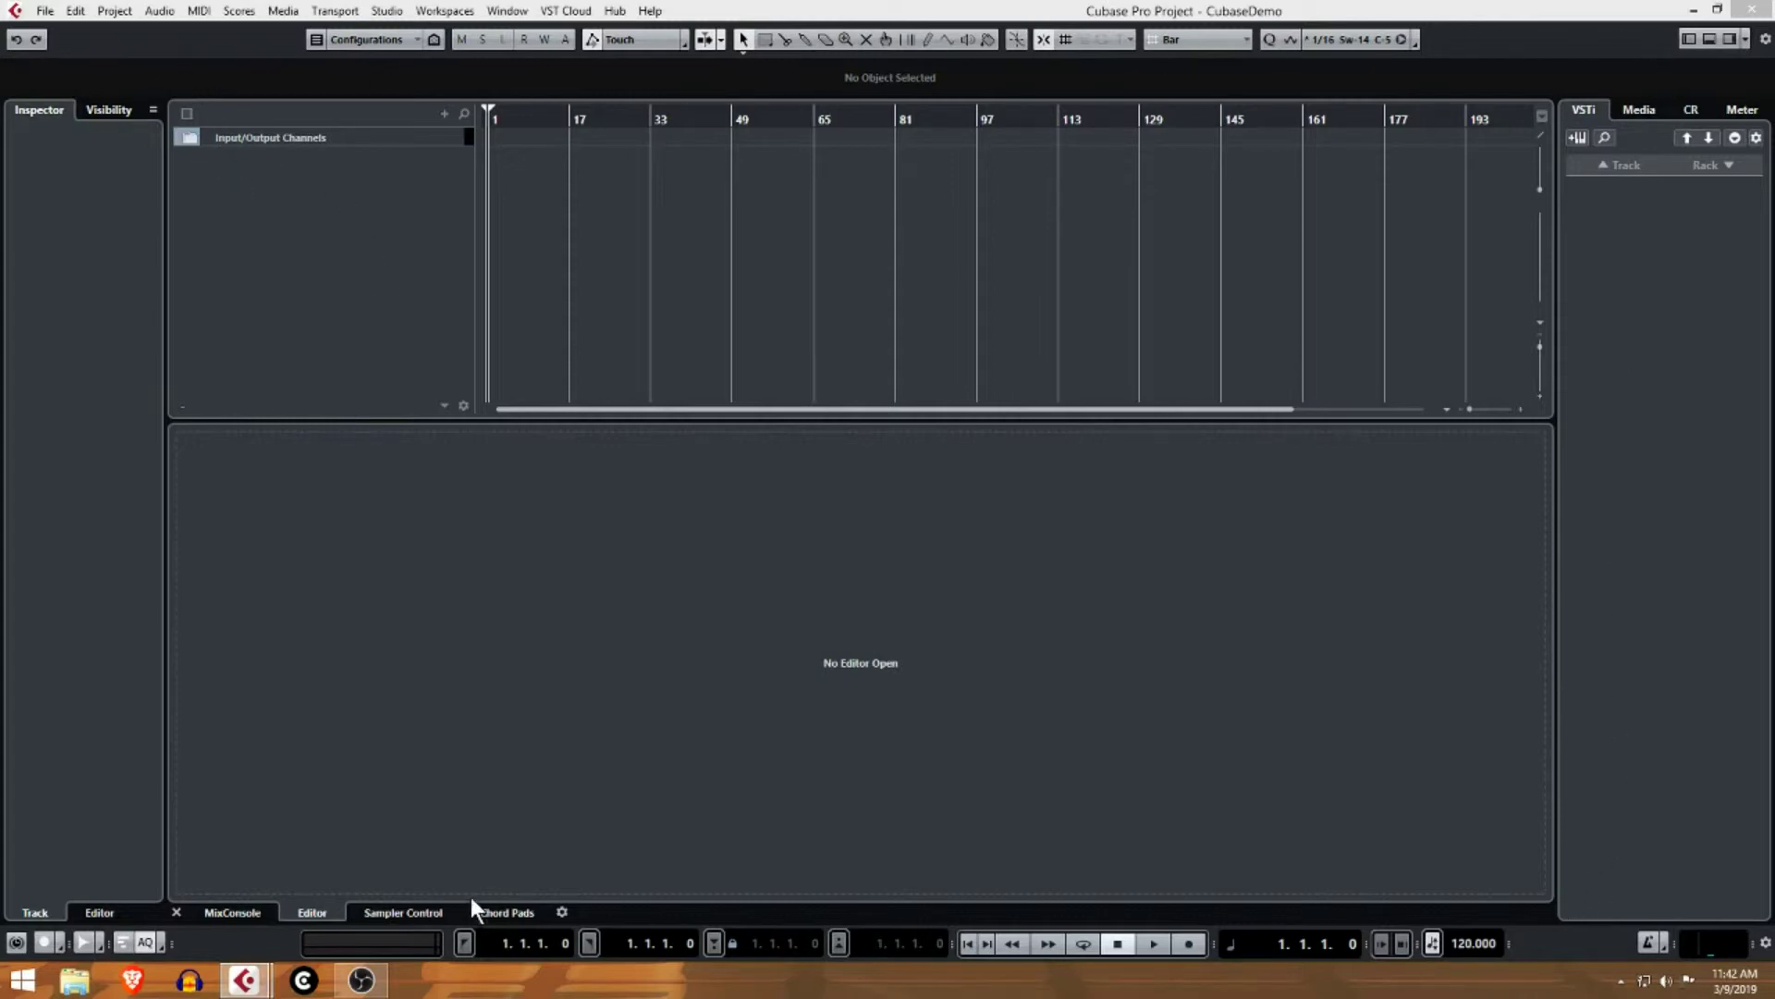
{"action": "key", "text": "F3"}
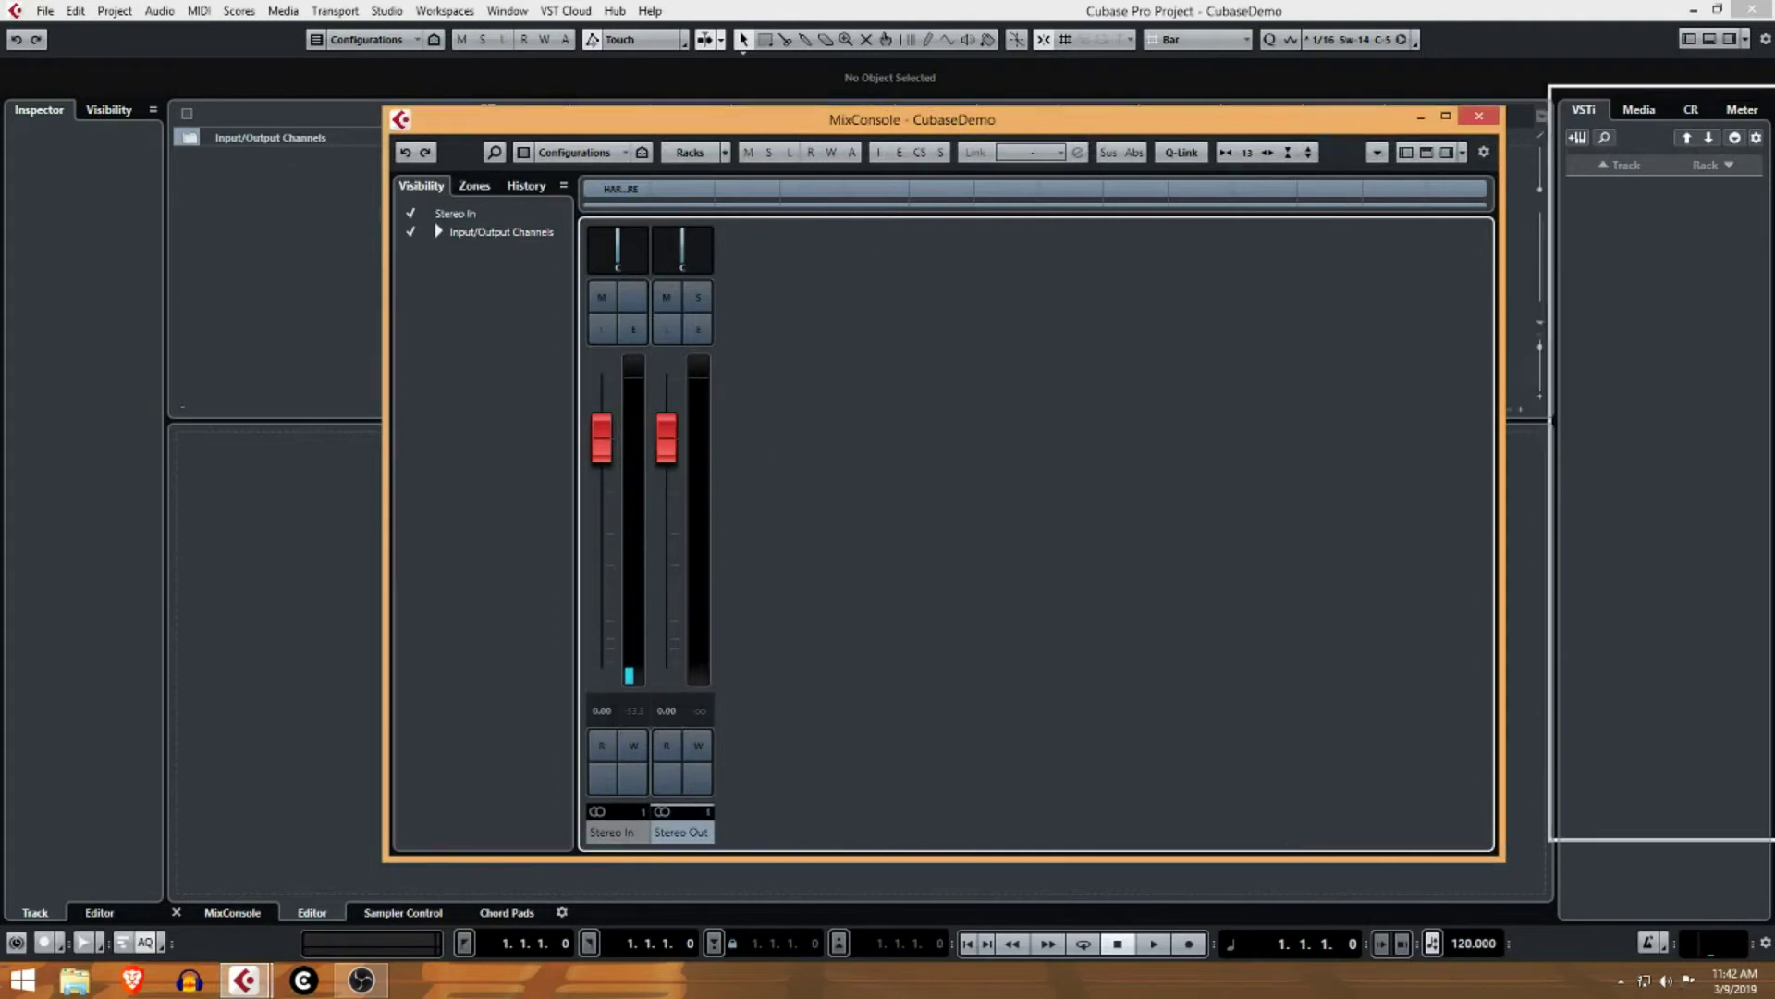
{"action": "key", "text": "F3"}
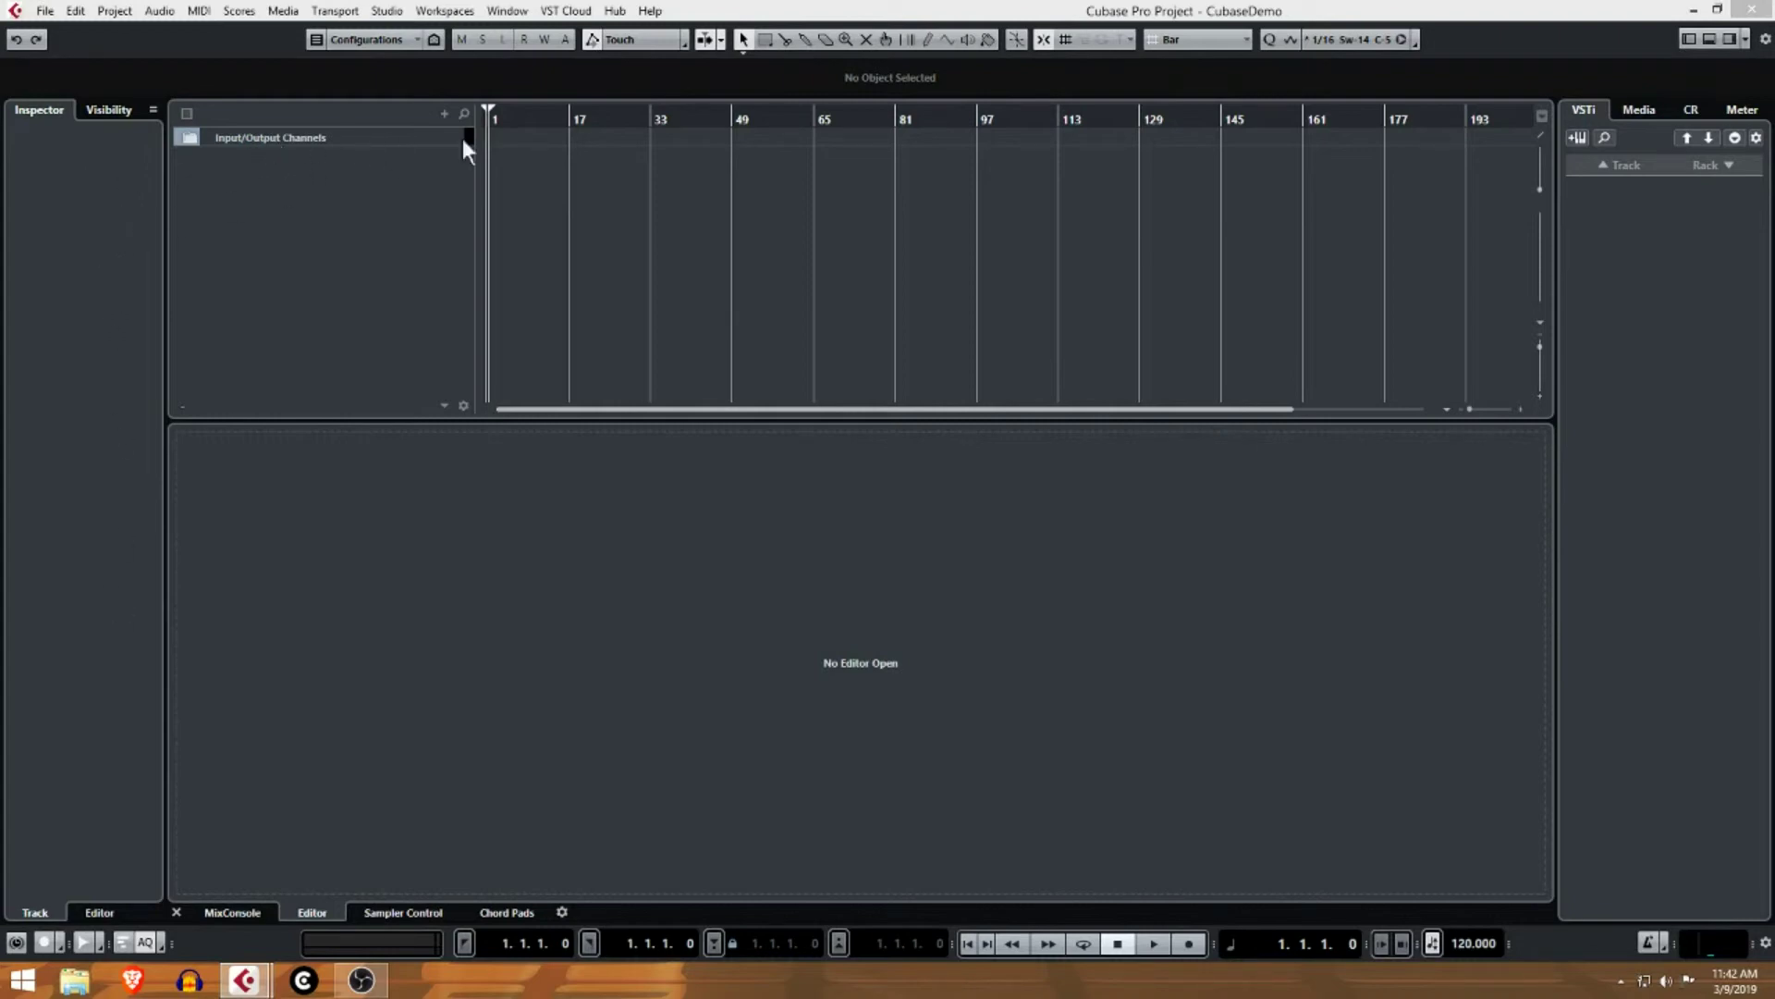
Expand Input/Output Channels, select Stereo Out, and briefly view the mixer
{"action": "left_click", "coordinate": [189, 139]}
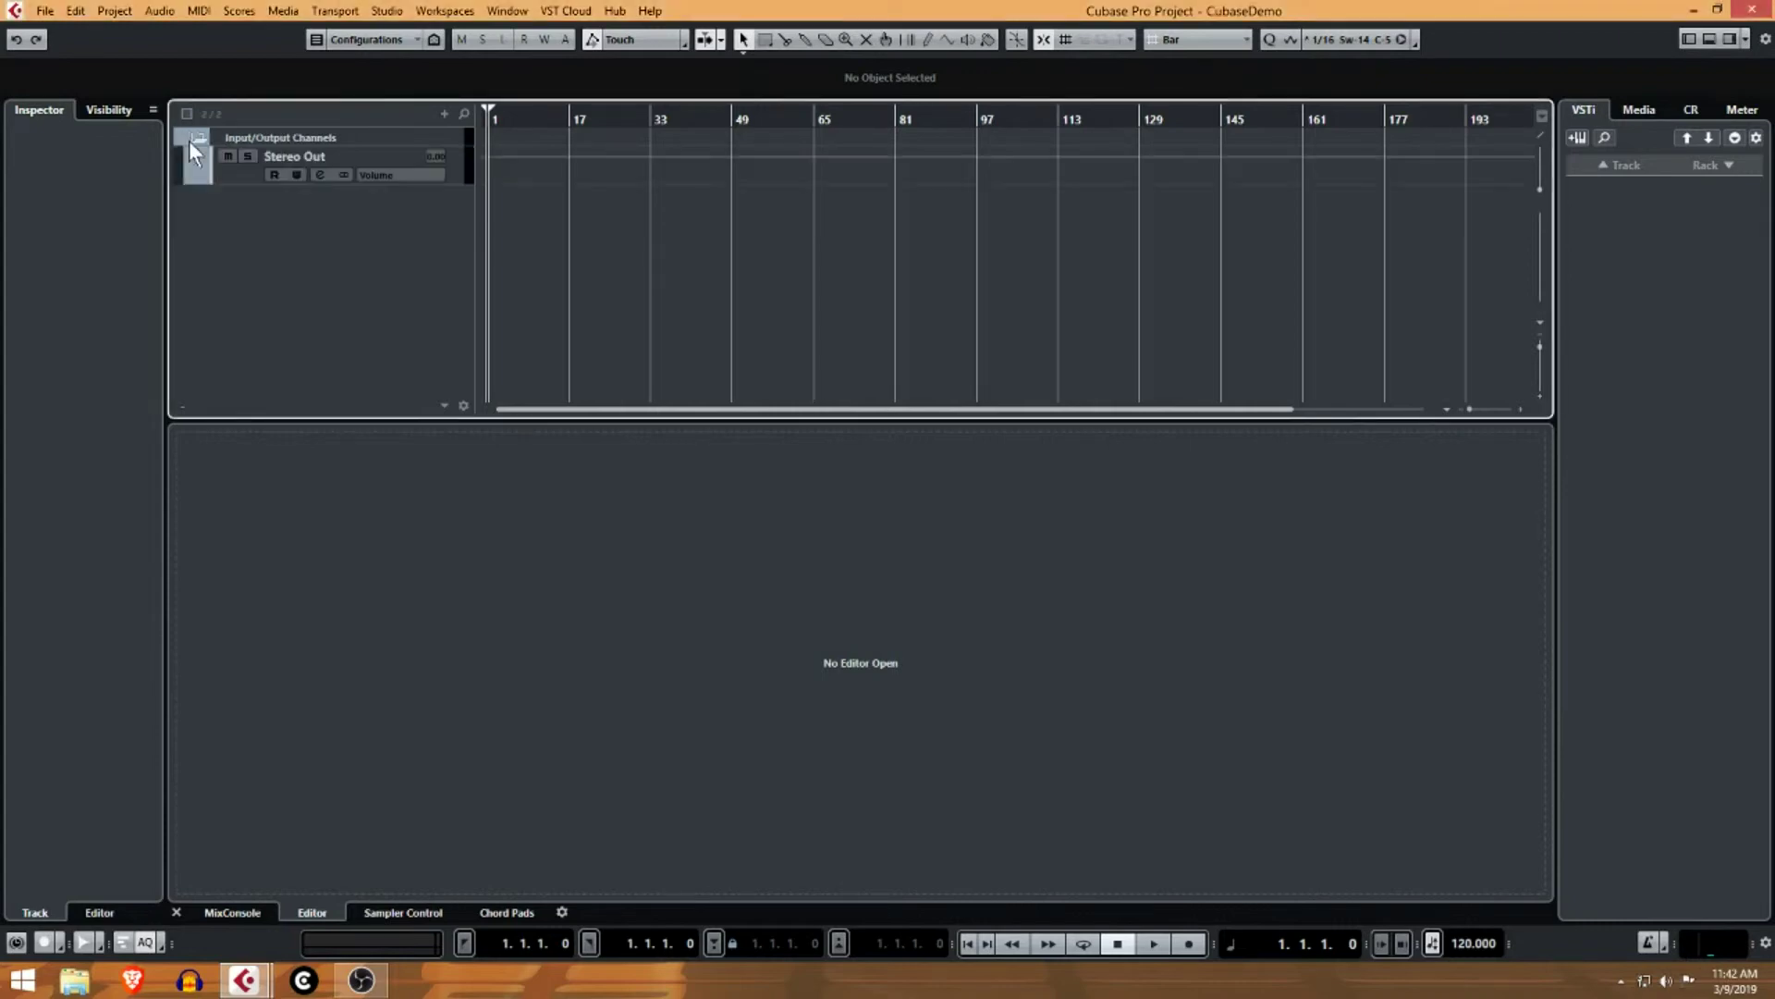
{"action": "left_click", "coordinate": [242, 179]}
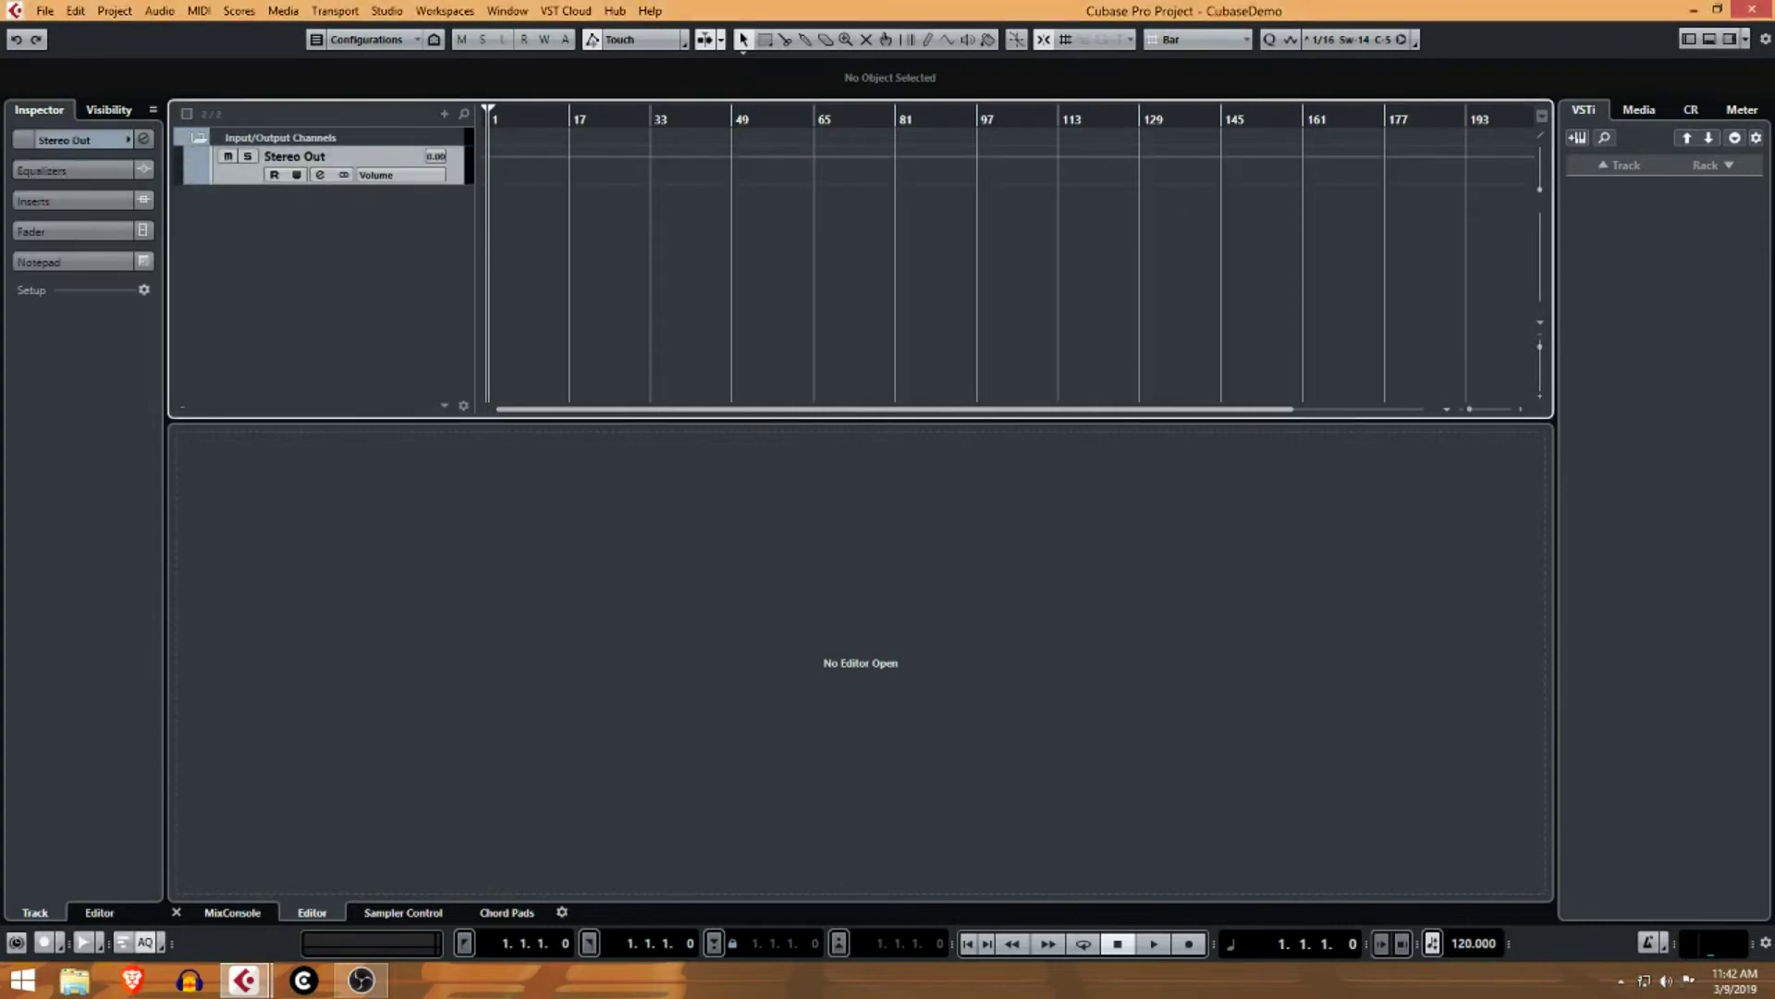
{"action": "key", "text": "F3"}
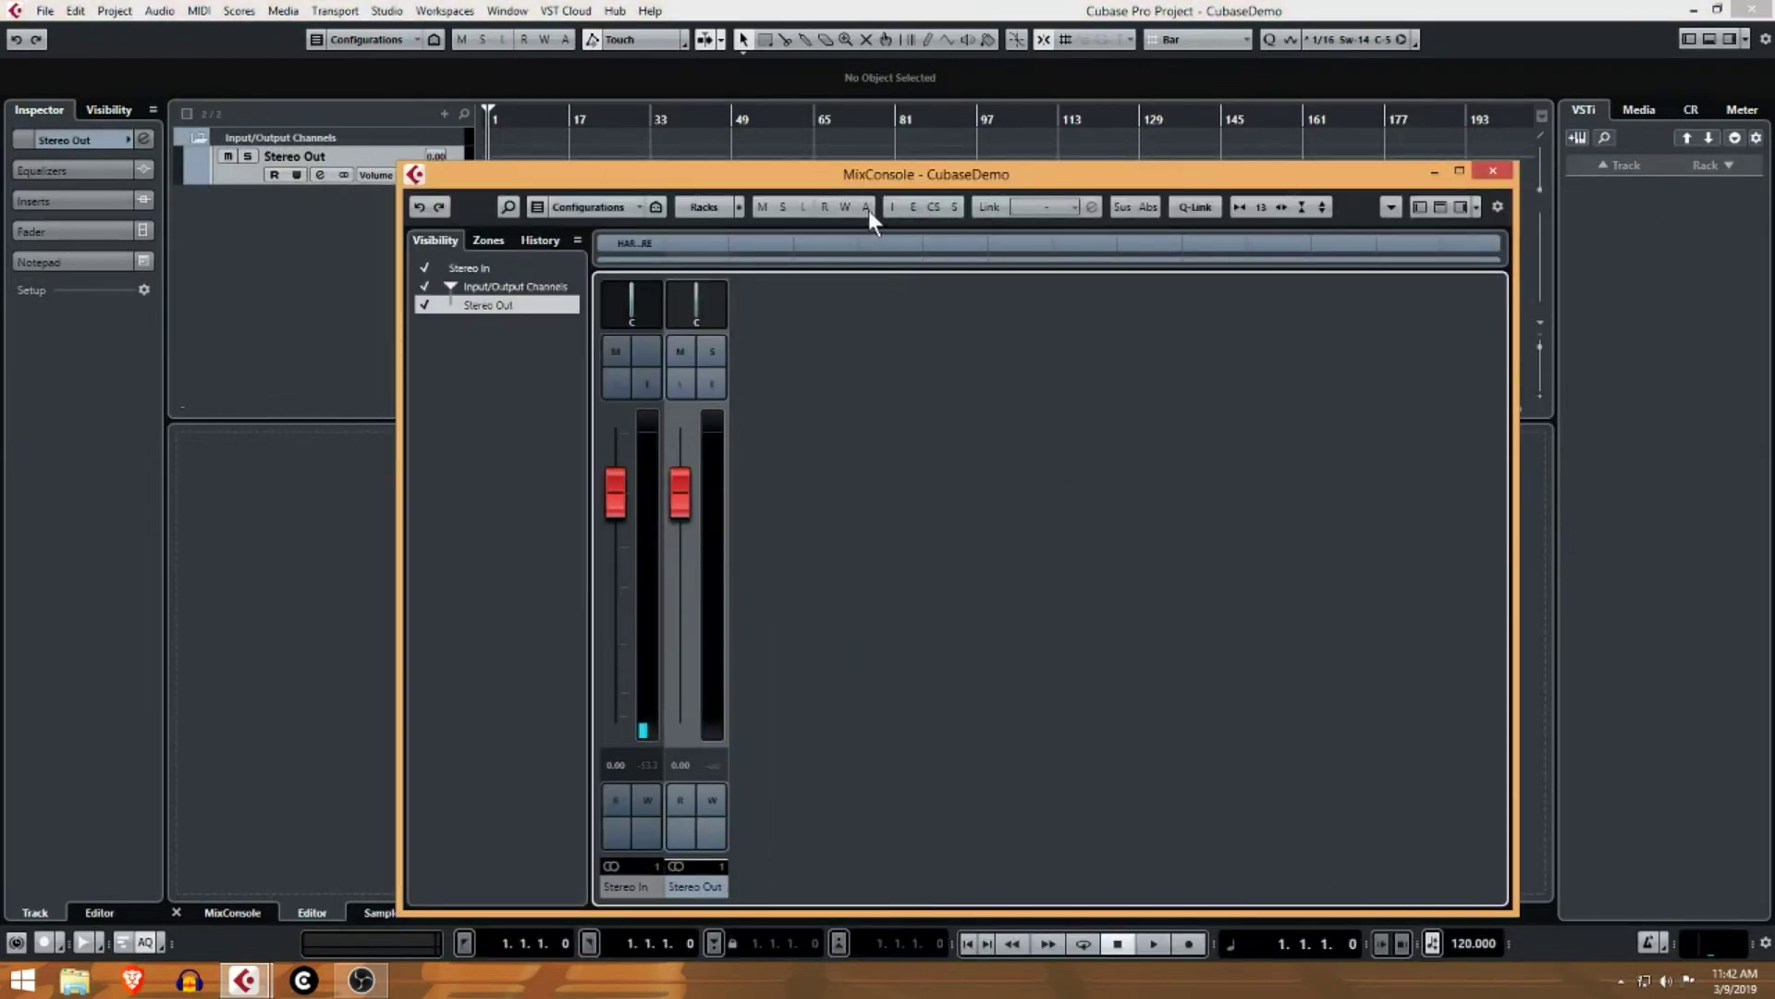
{"action": "key", "text": "F3"}
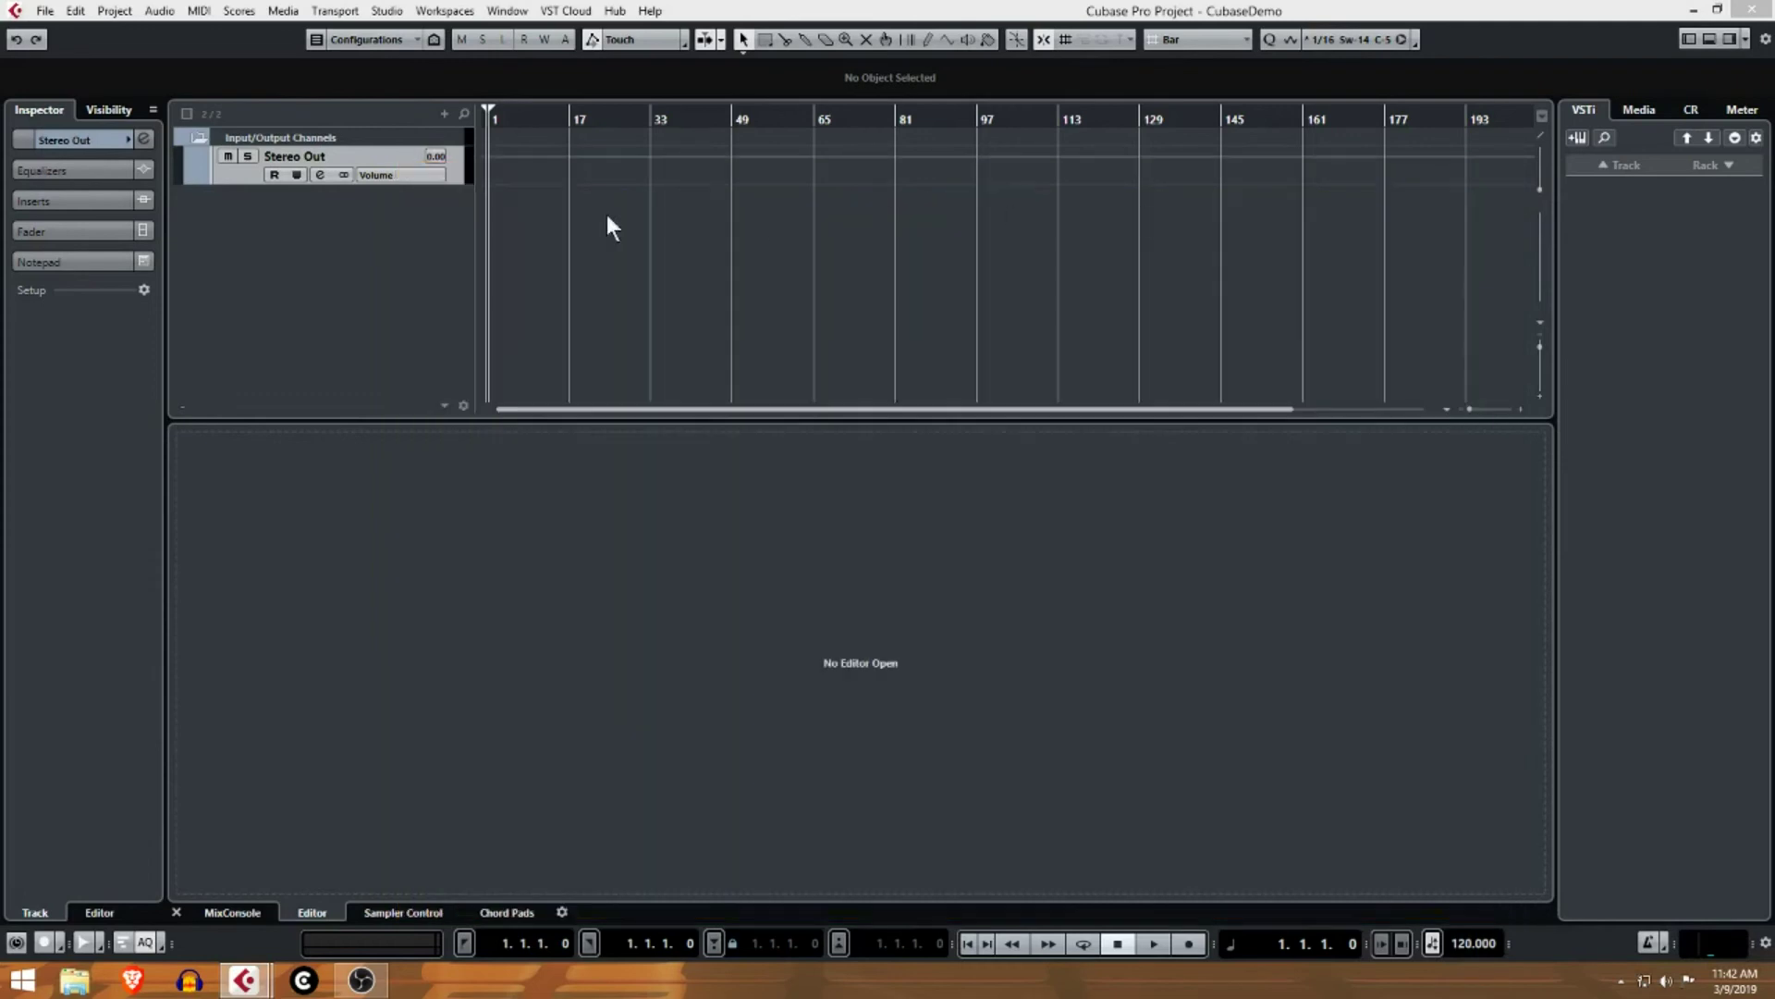
Expand the Stereo Out settings in the Inspector and reselect the Stereo Out track
{"action": "left_click", "coordinate": [92, 142]}
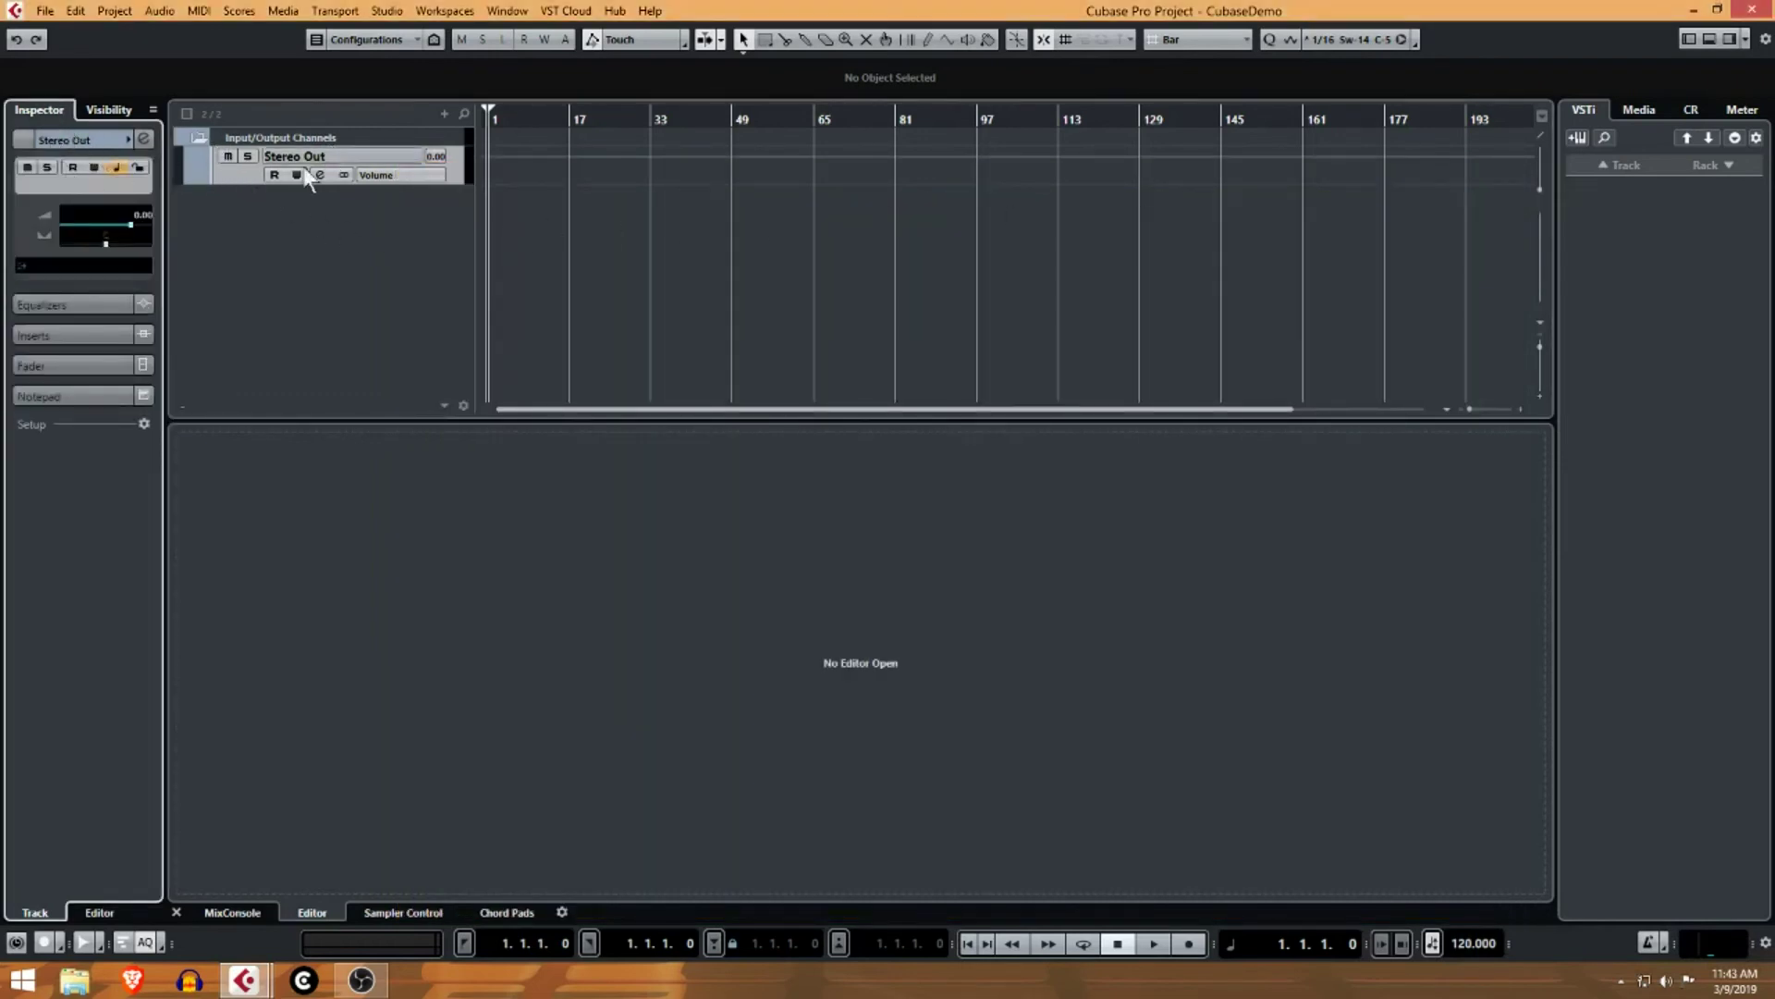
{"action": "left_click", "coordinate": [245, 211]}
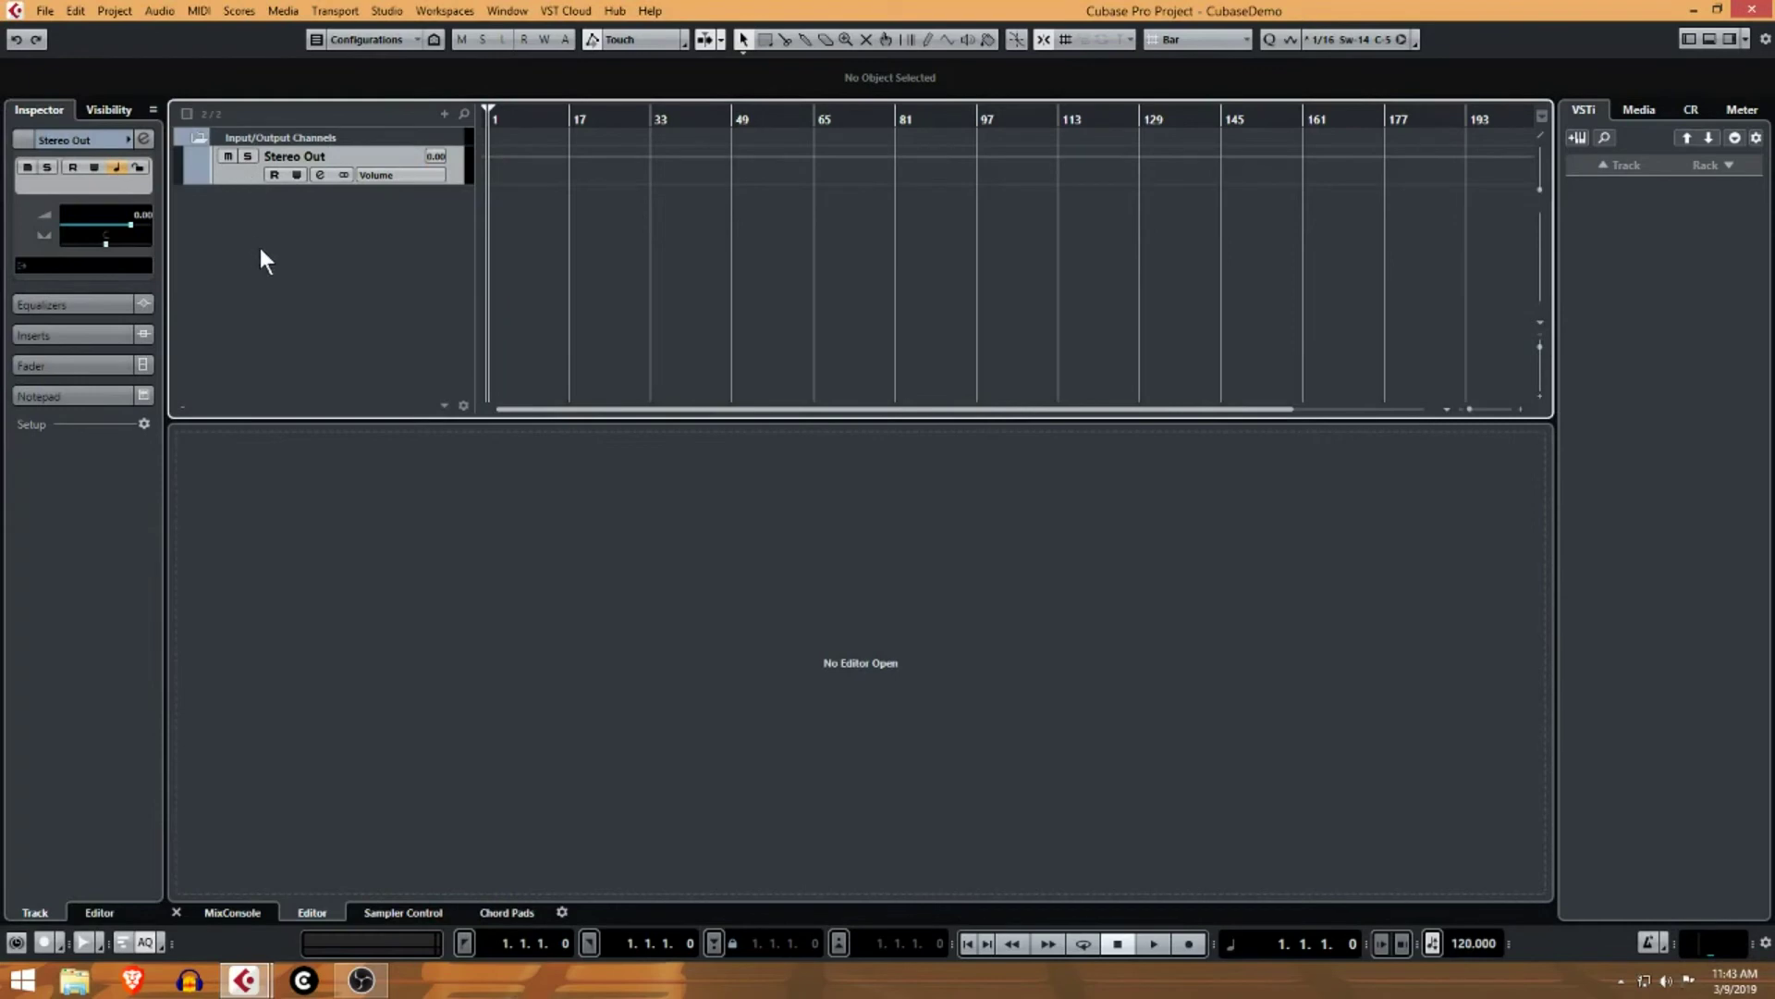
{"action": "left_click", "coordinate": [309, 141]}
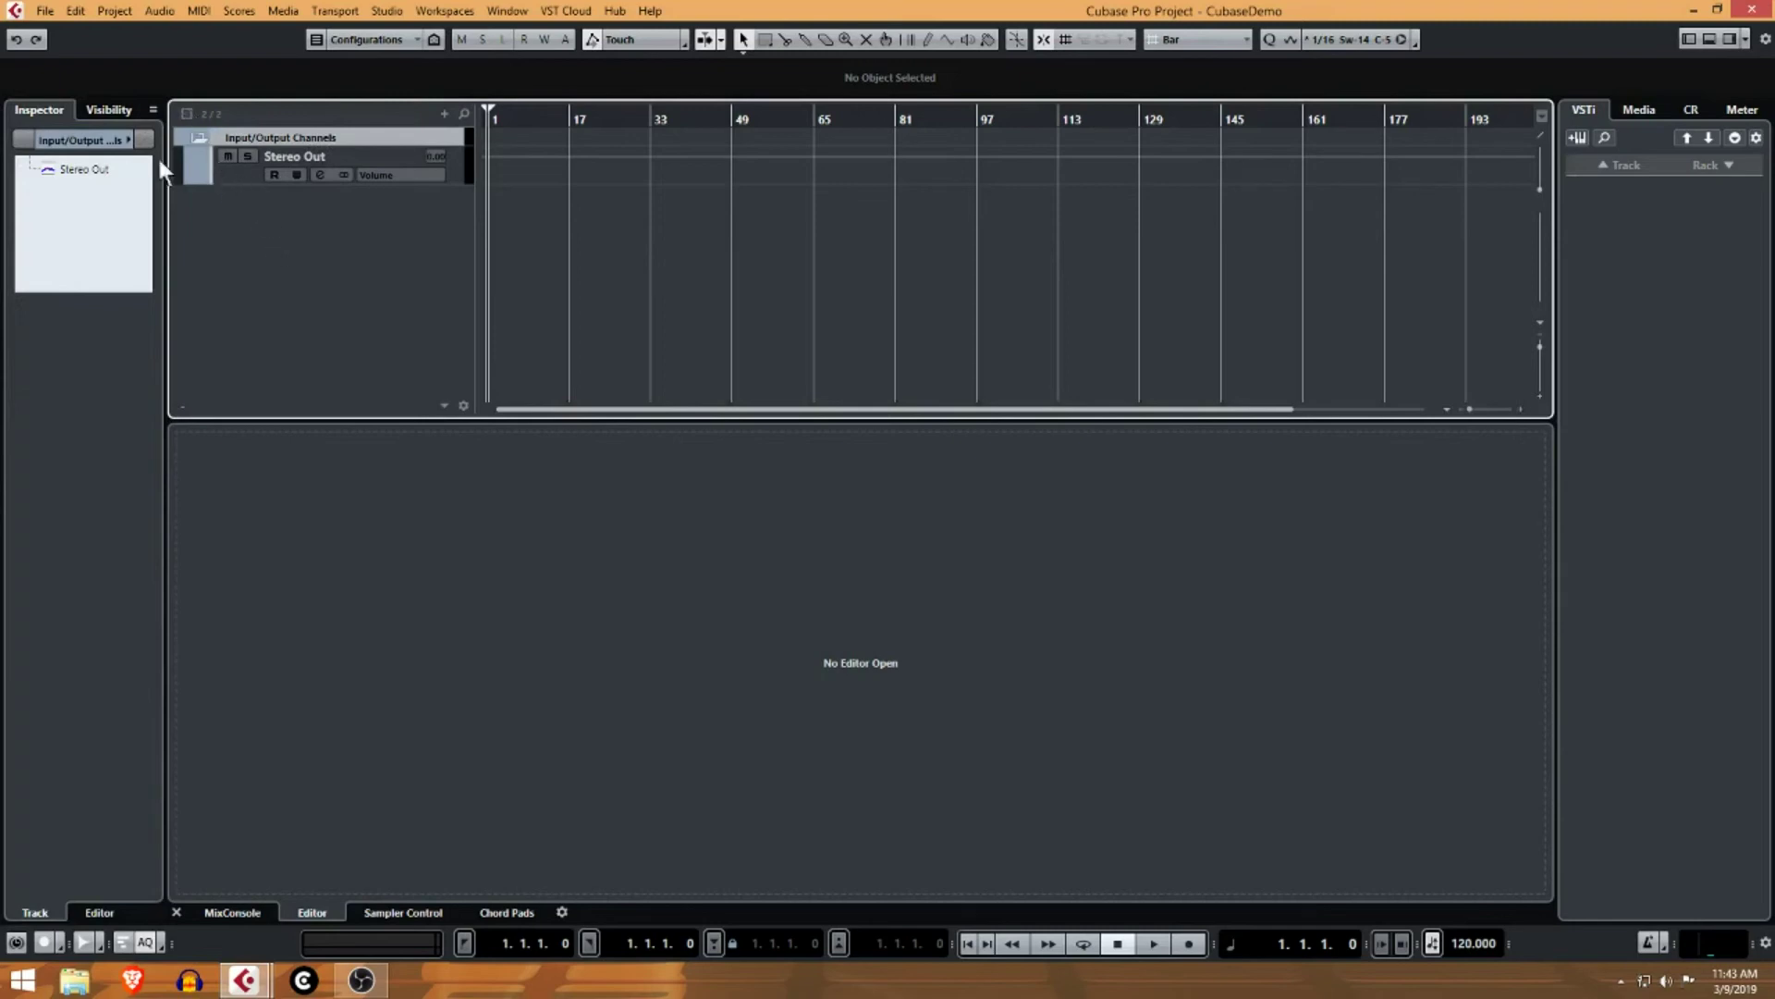
{"action": "left_click", "coordinate": [247, 177]}
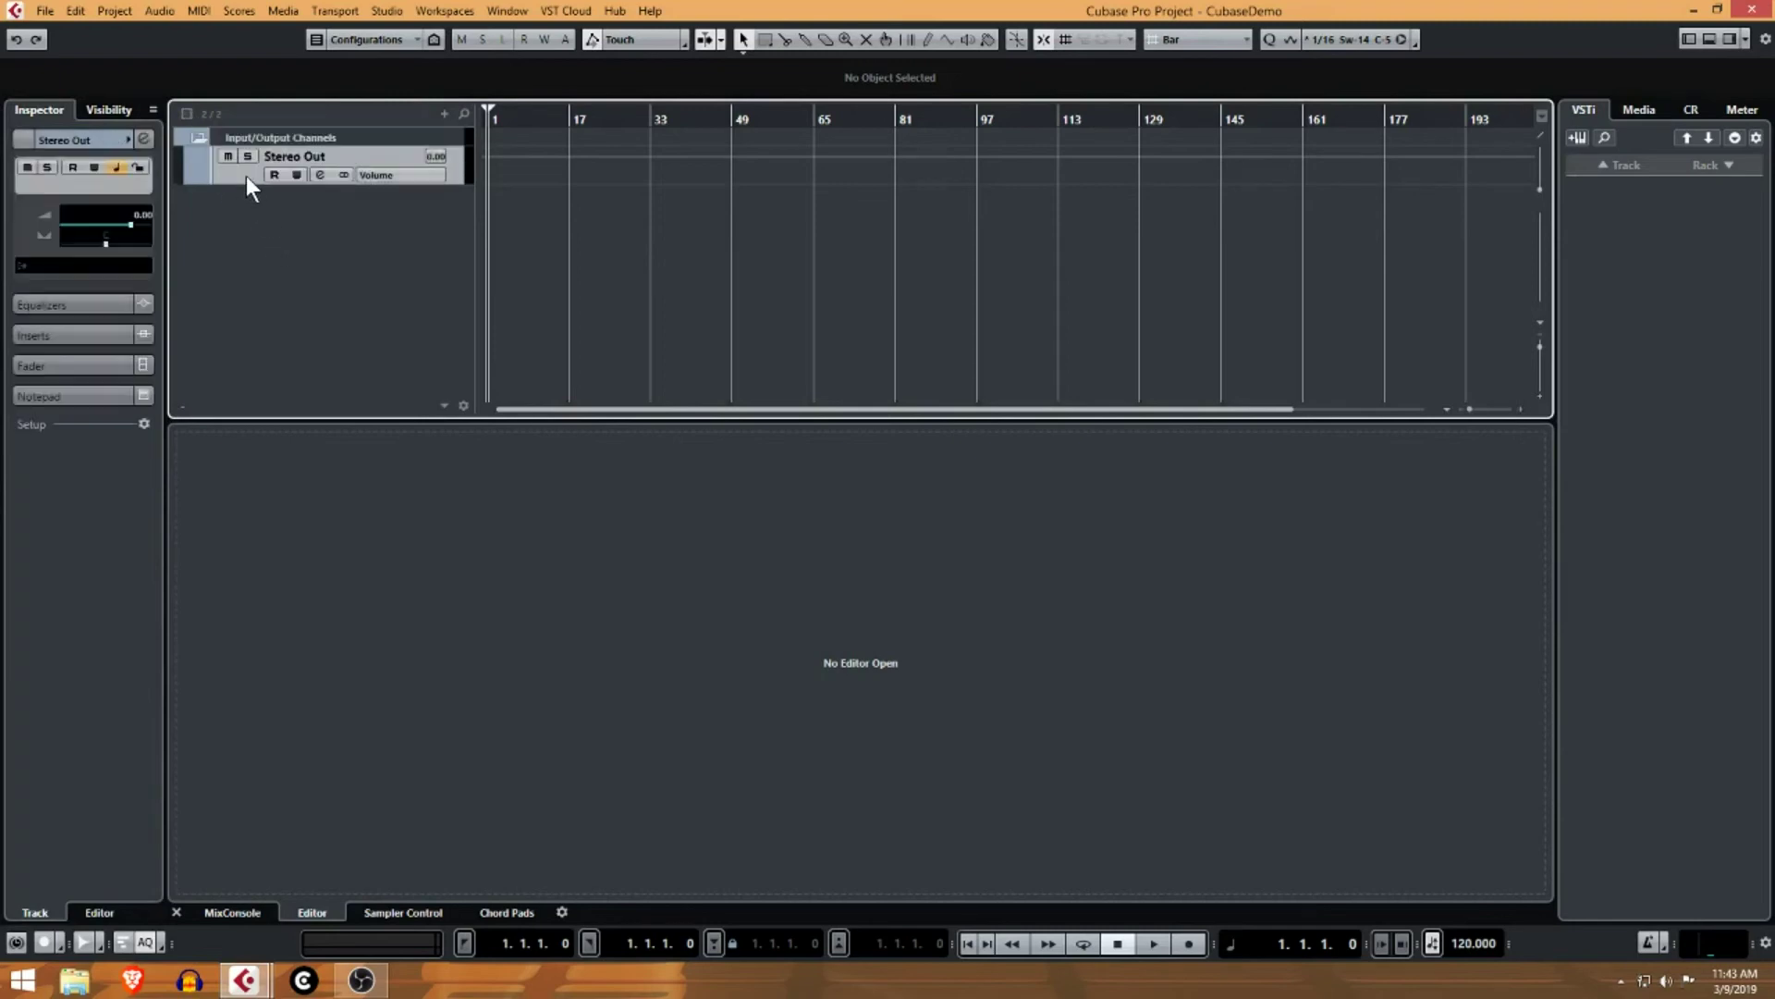